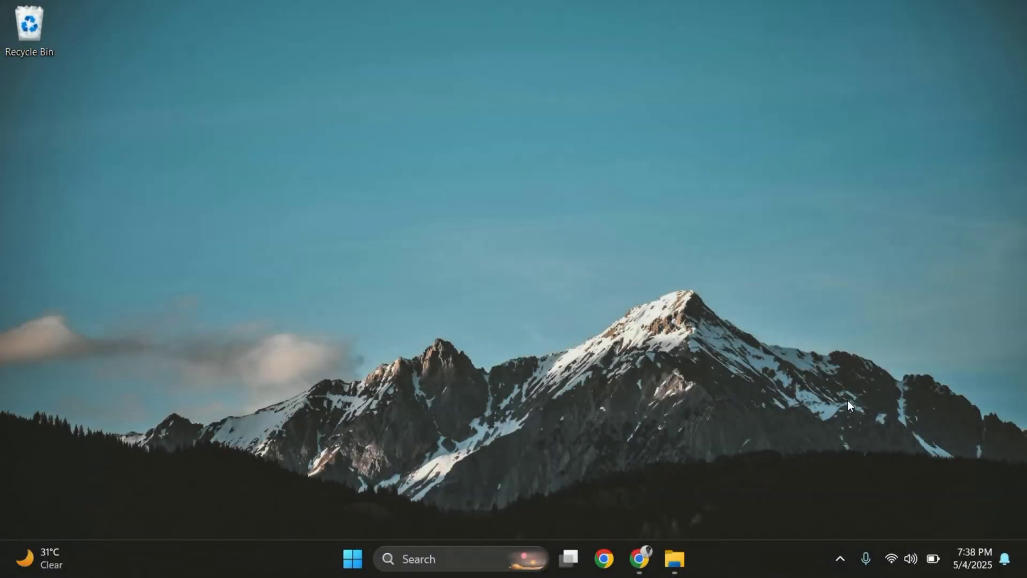
- Bring the SamFw page forward in Chrome and scroll to the Check IMEI Samsung form
left_click(640, 559)
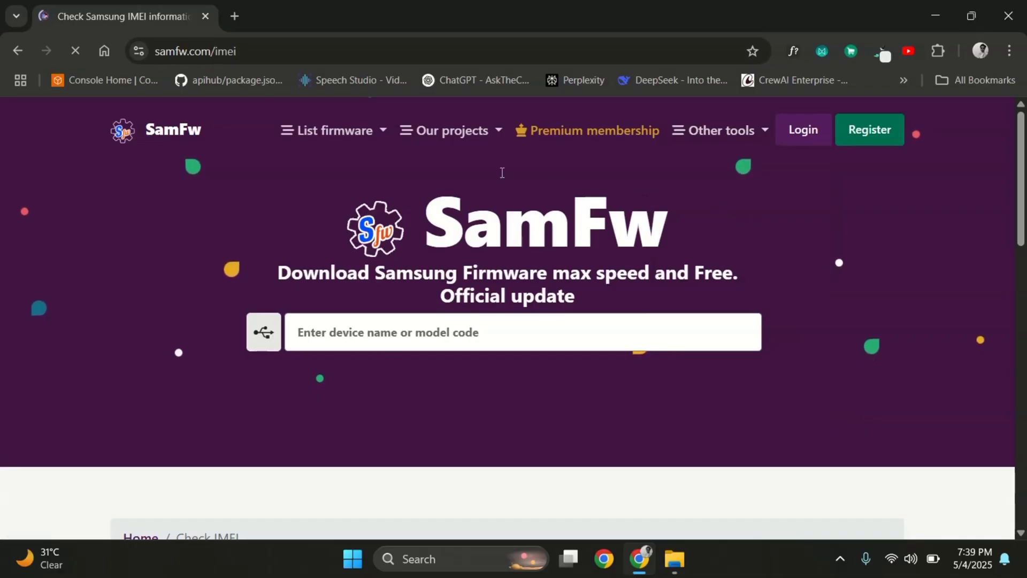
scroll(201, 369, "down", 2)
scroll(201, 369, "down", 4)
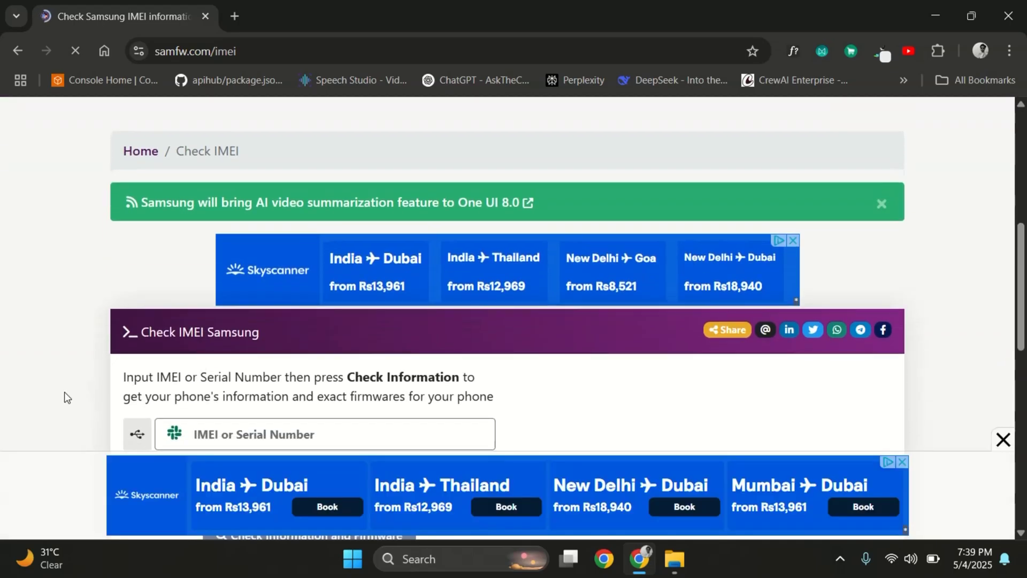
scroll(66, 394, "down", 2)
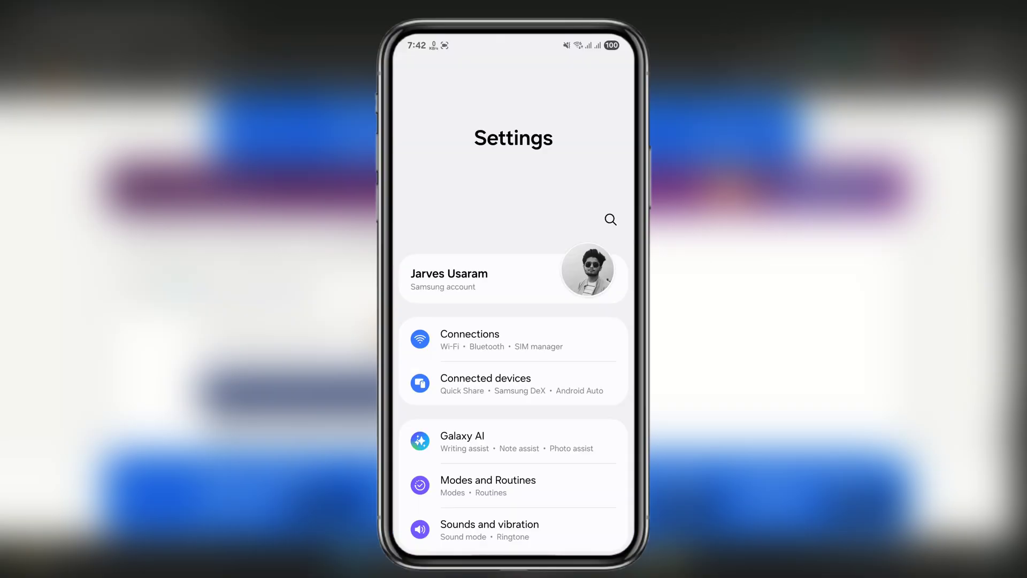
- On the phone, scroll down Settings and open About phone to read the serial number
scroll(514, 329, "down", 10)
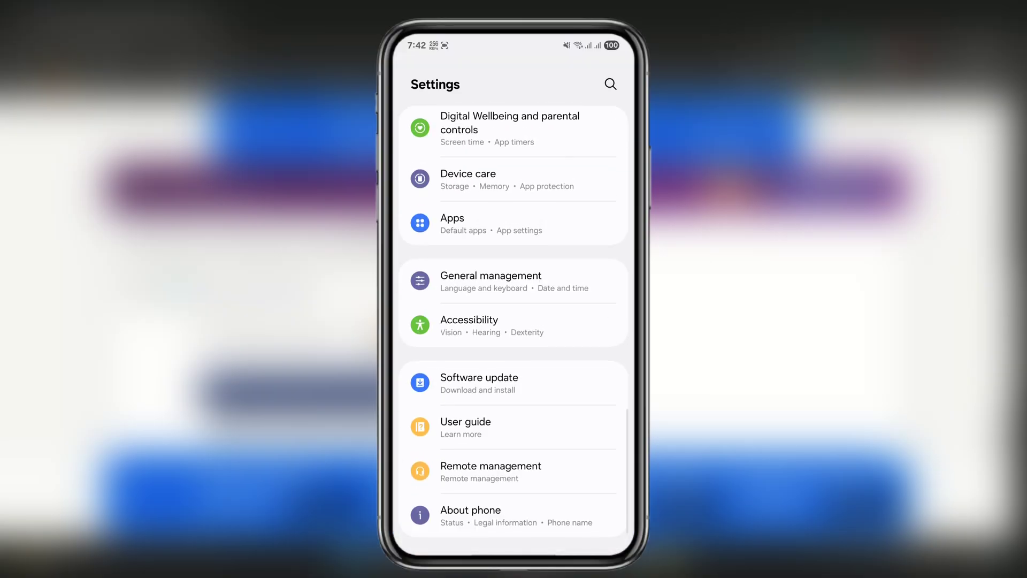
left_click(471, 515)
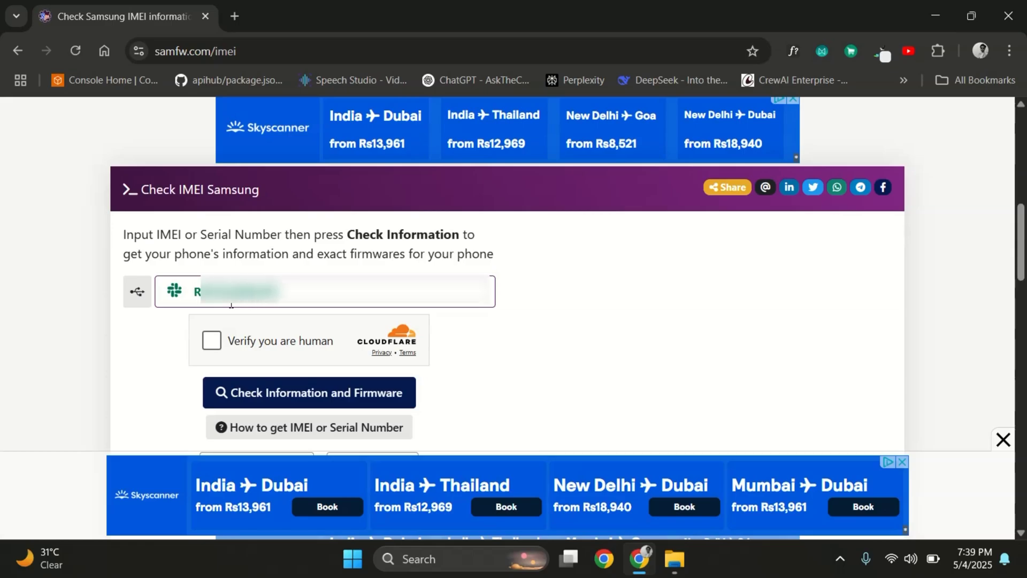
- Run Check Information and Firmware and review the Galaxy S23 SM-S911B, region INS details
scroll(241, 337, "down", 1)
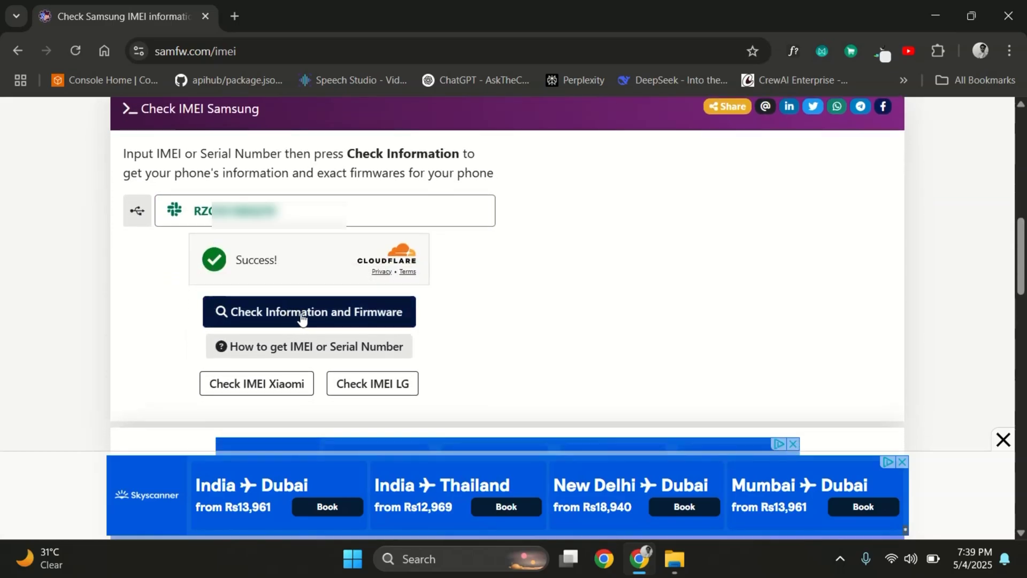
left_click(303, 315)
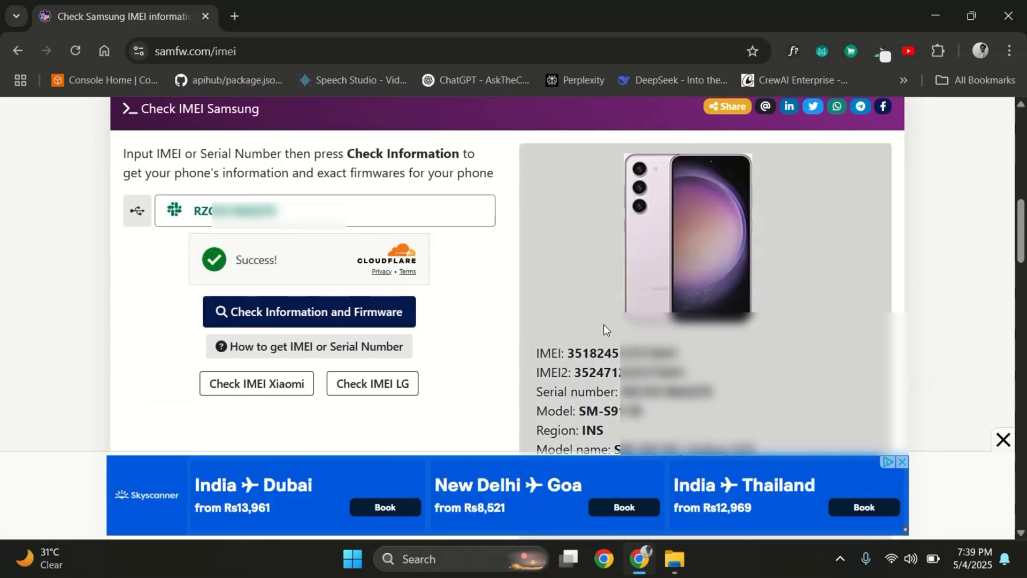
scroll(935, 206, "down", 2)
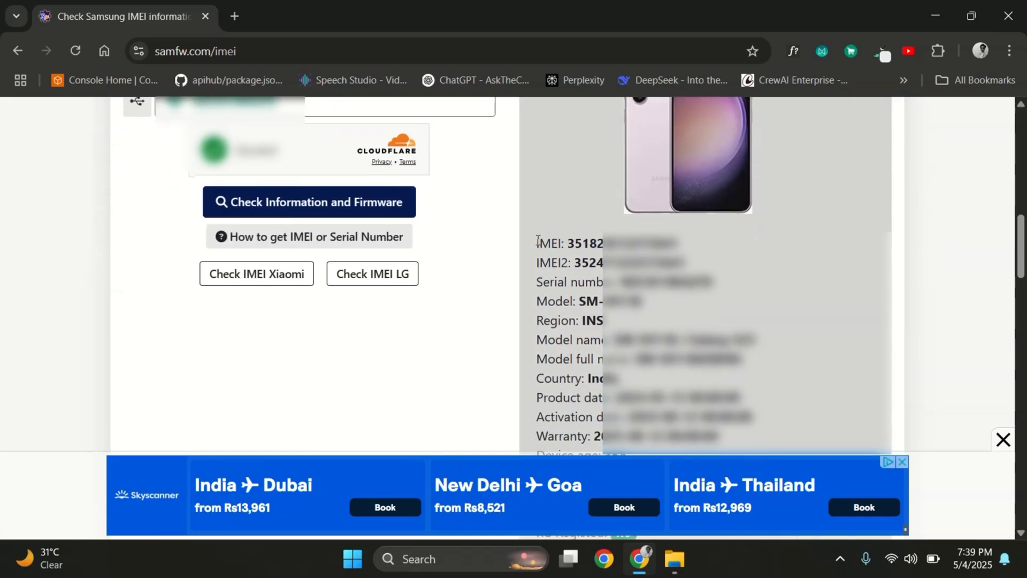
left_click_drag(539, 243, 603, 320)
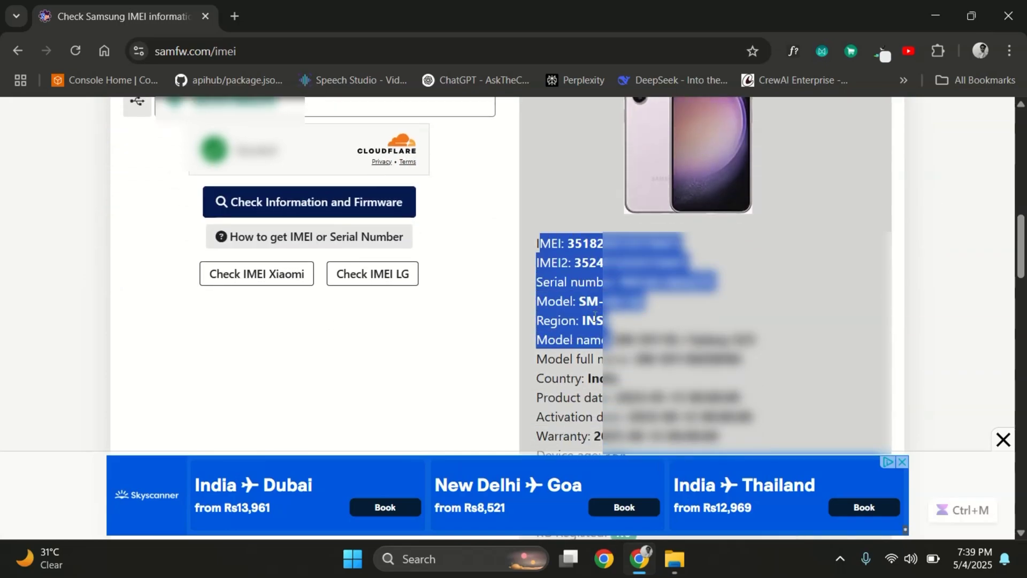
left_click(562, 305)
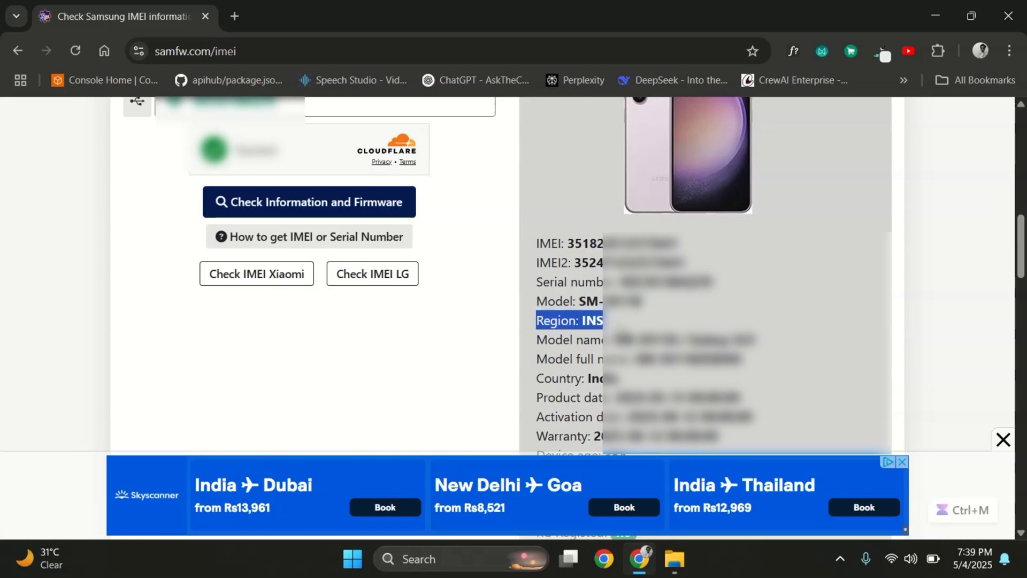
scroll(679, 268, "down", 5)
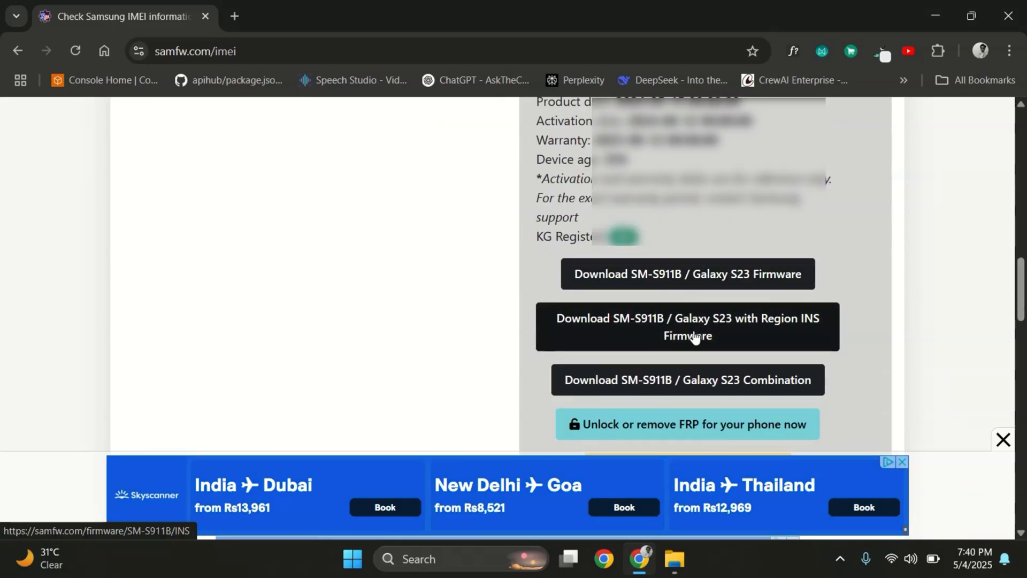
scroll(693, 335, "up", 1)
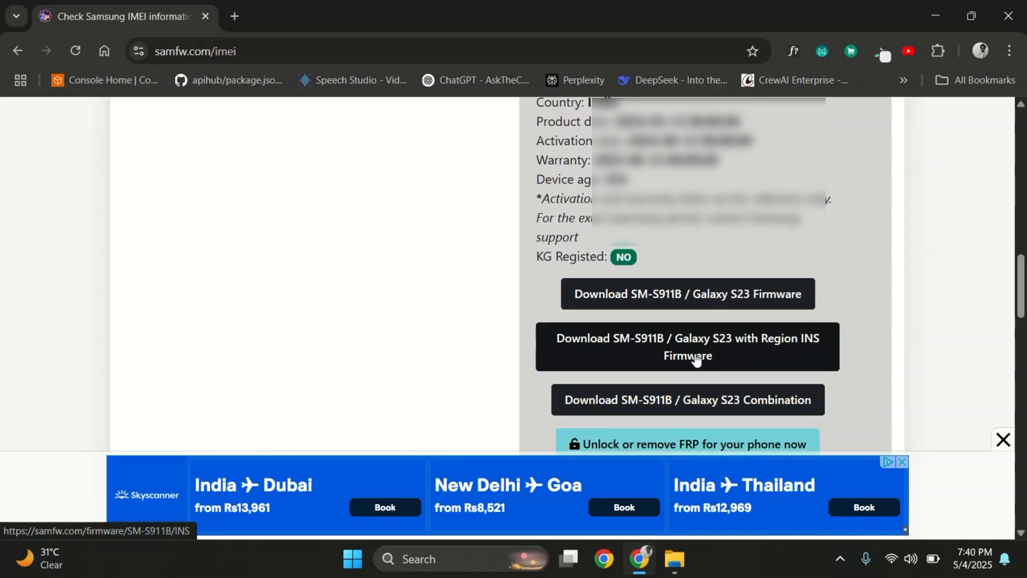
- Download region INS firmware S911BXXU8DYD9 from SamFw's server and check it in Downloads
left_click(768, 357)
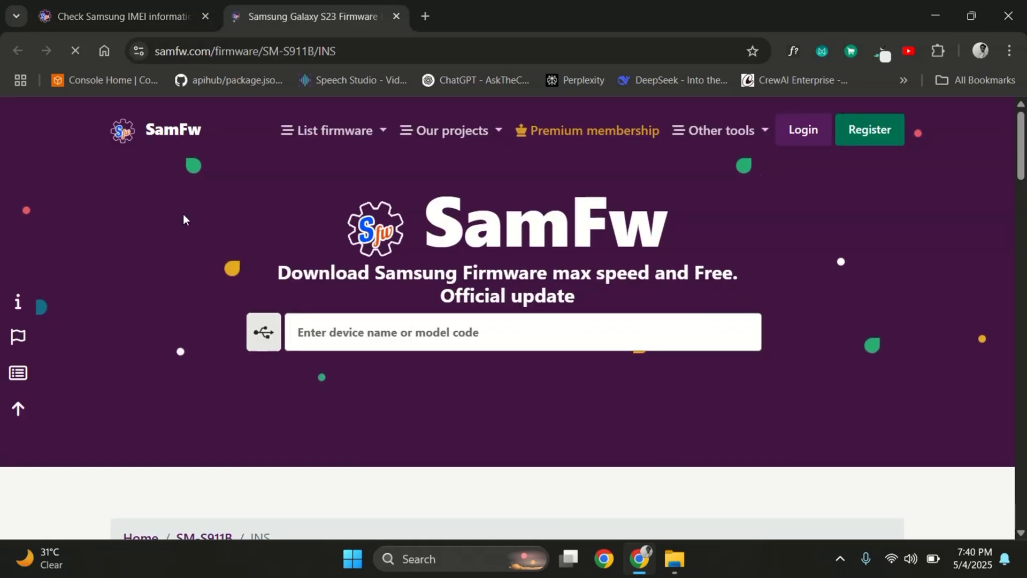
scroll(108, 329, "down", 15)
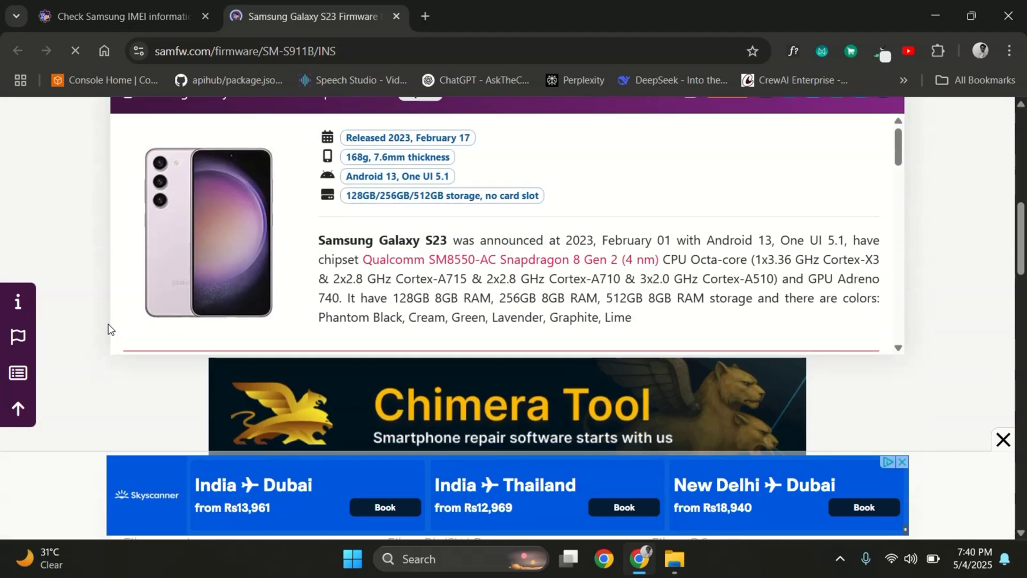
scroll(108, 329, "down", 5)
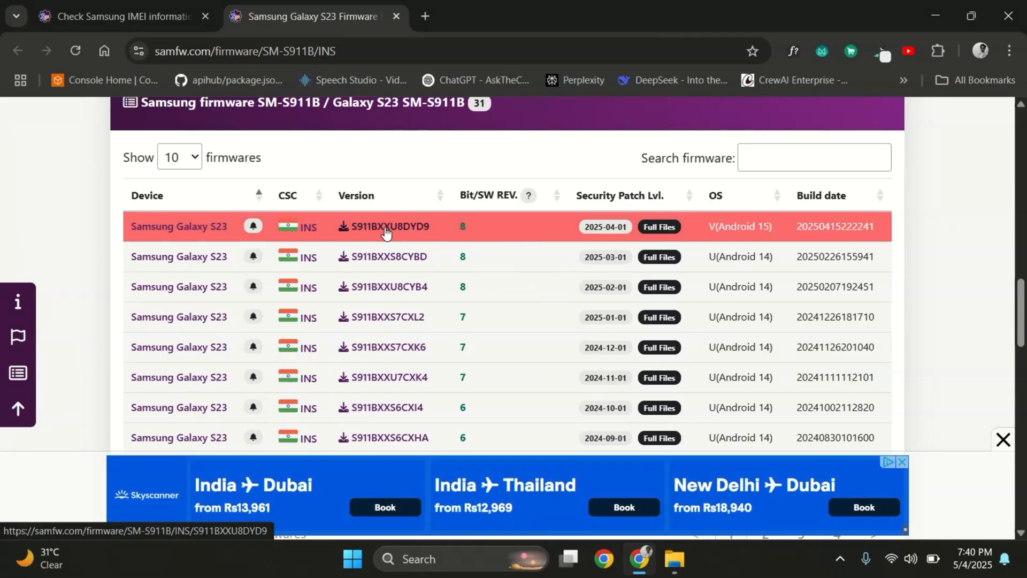
left_click(398, 227)
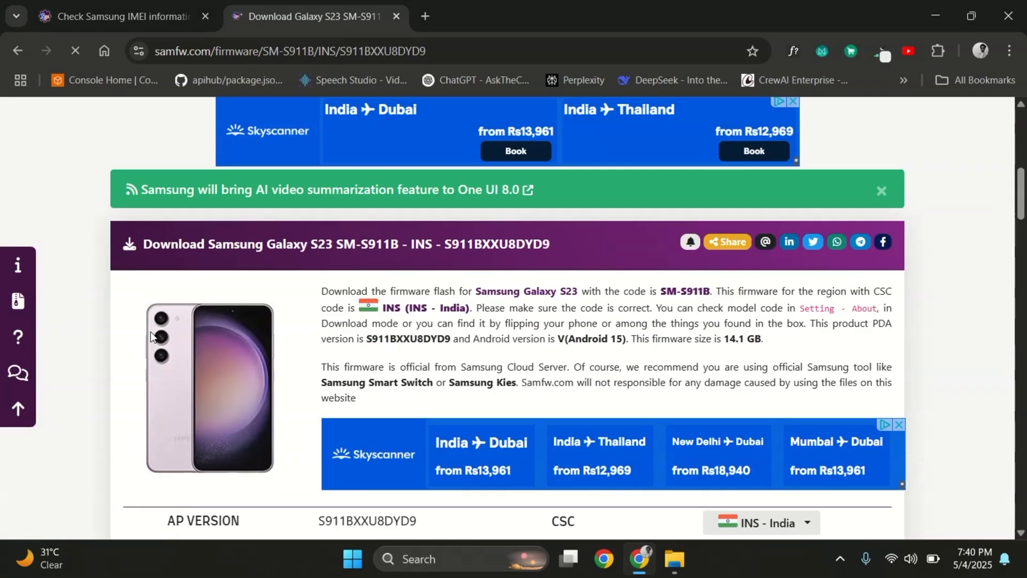
scroll(151, 336, "down", 4)
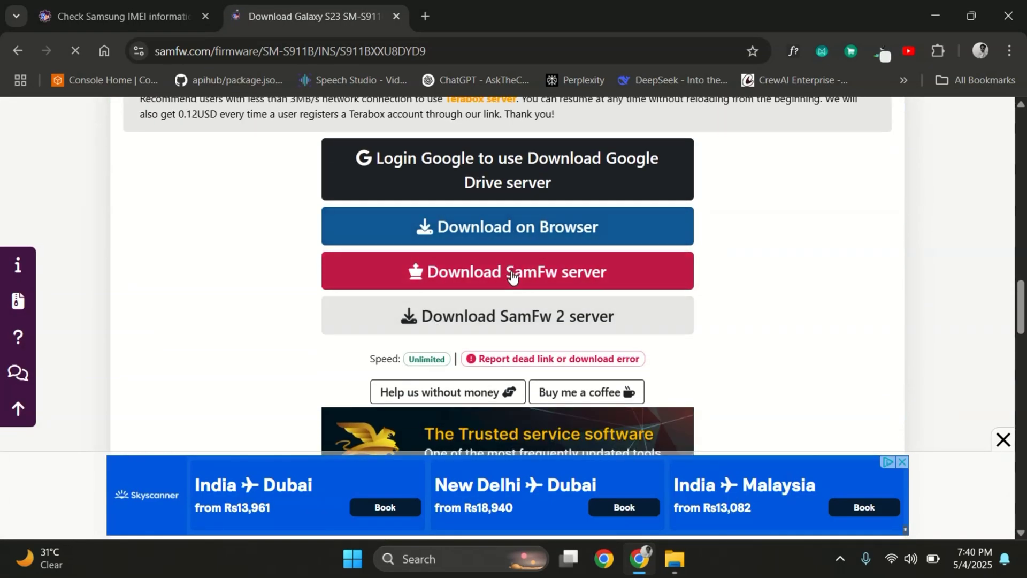
left_click(511, 276)
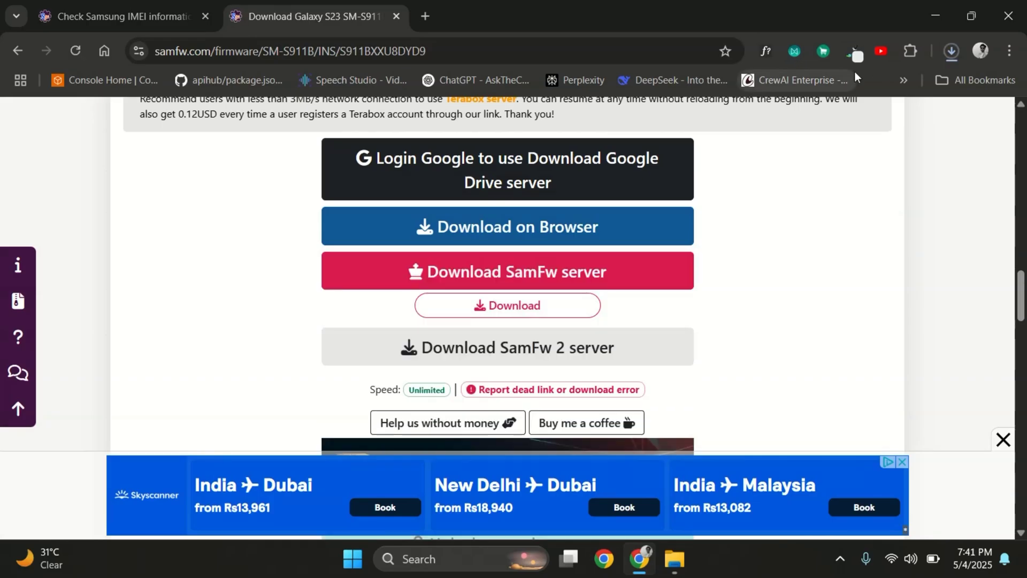
key("ctrl+j")
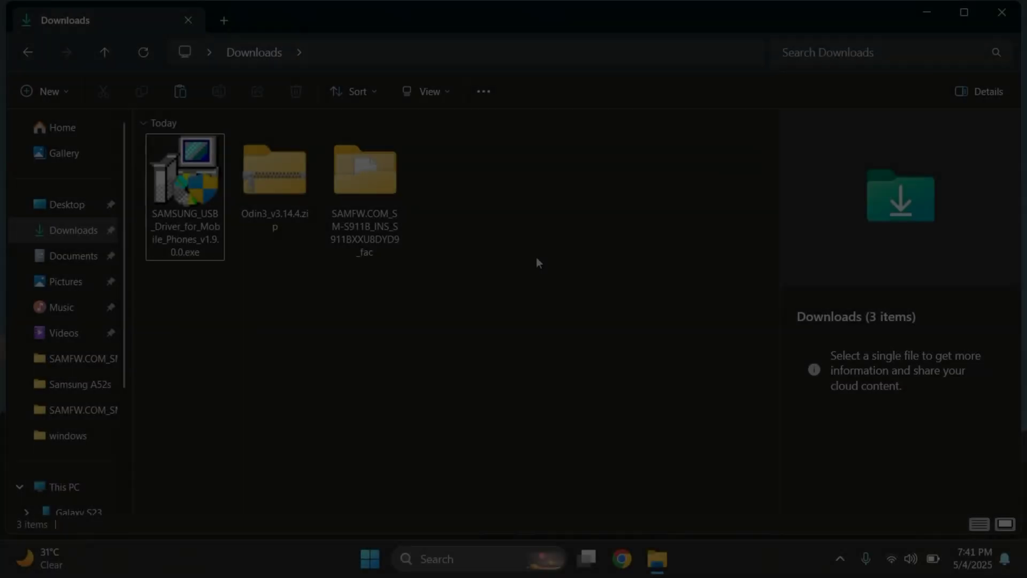
left_click_drag(536, 258, 191, 185)
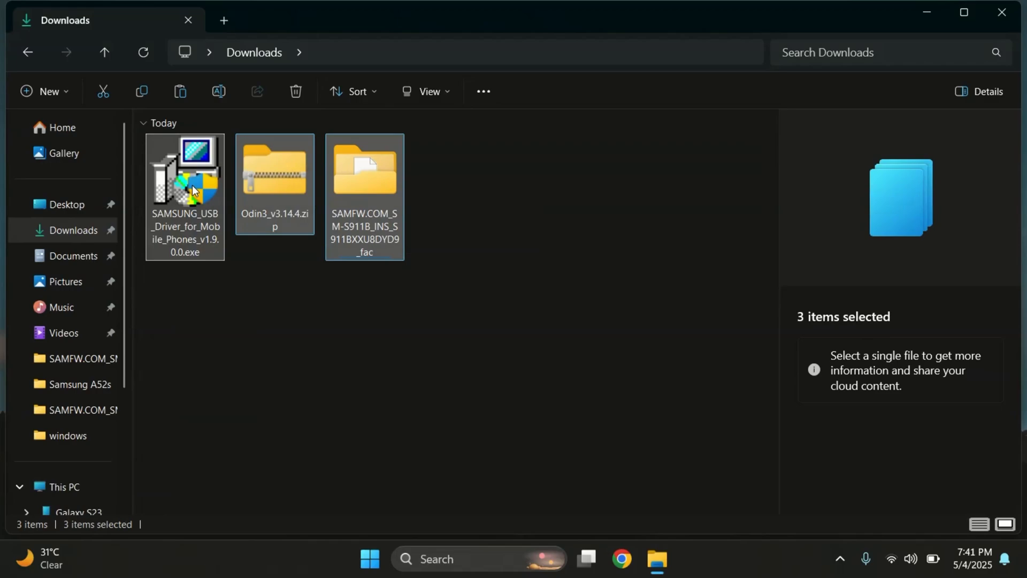
- Extract Odin3_v3.14.4.zip into its own folder in Downloads
left_click(423, 472)
left_click(365, 216)
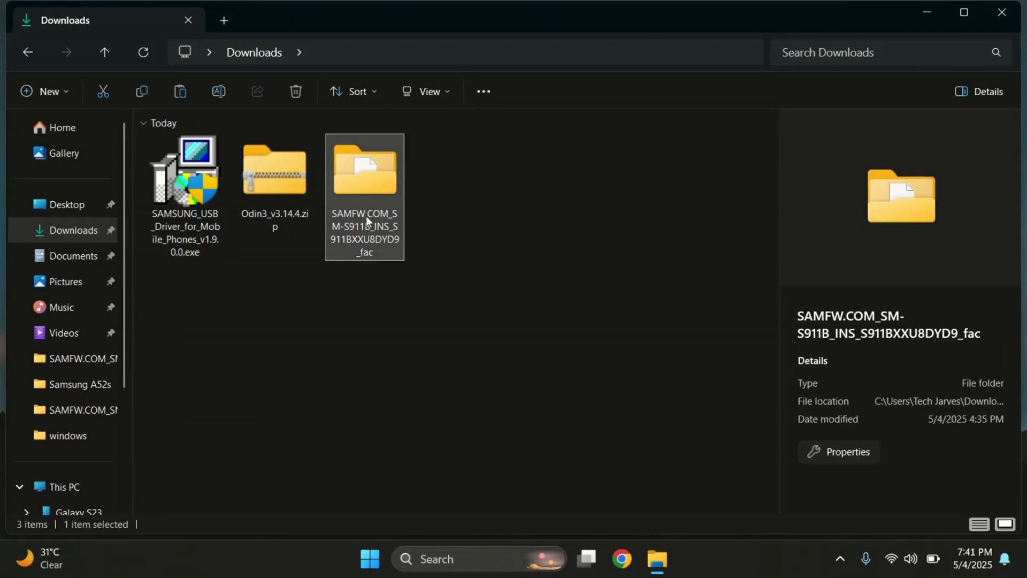
left_click(216, 219)
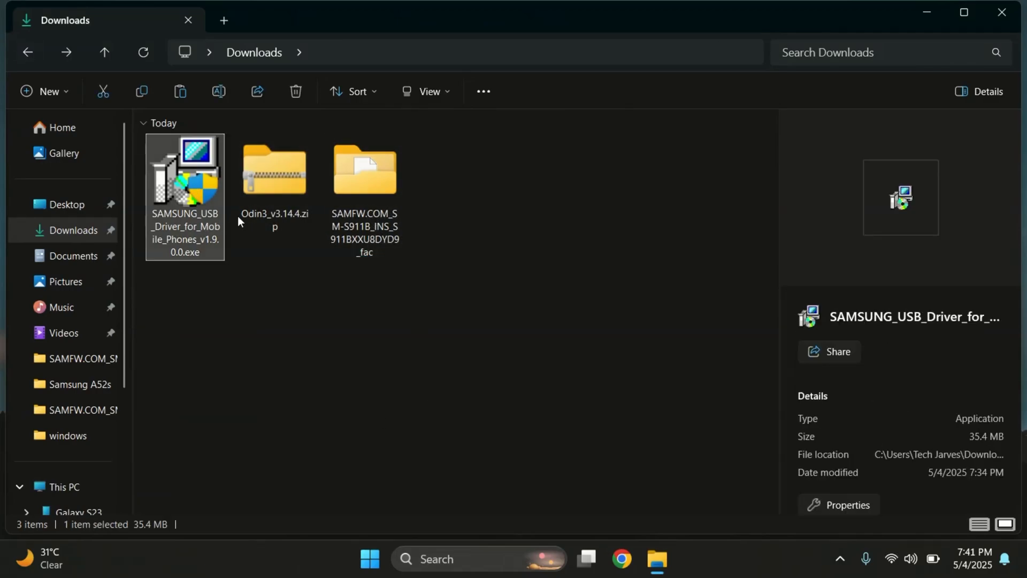
left_click(238, 216)
left_click(203, 225)
left_click(270, 214)
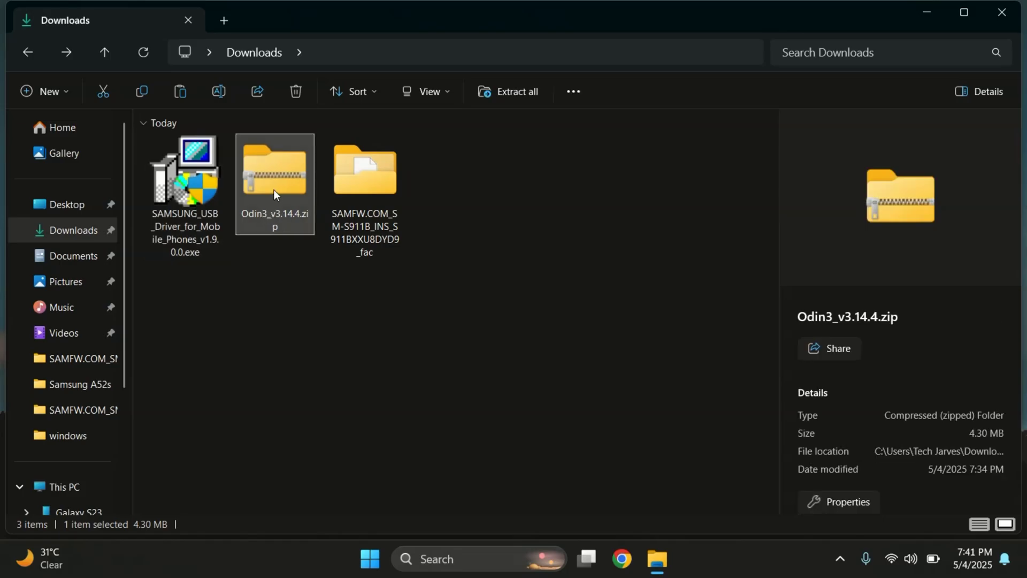
right_click(274, 189)
left_click(384, 229)
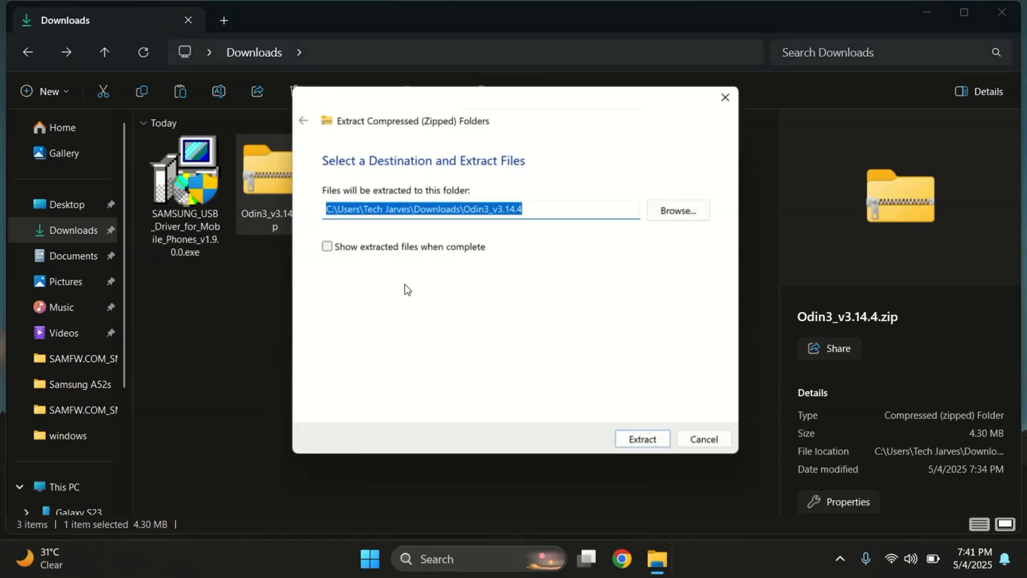
left_click(641, 440)
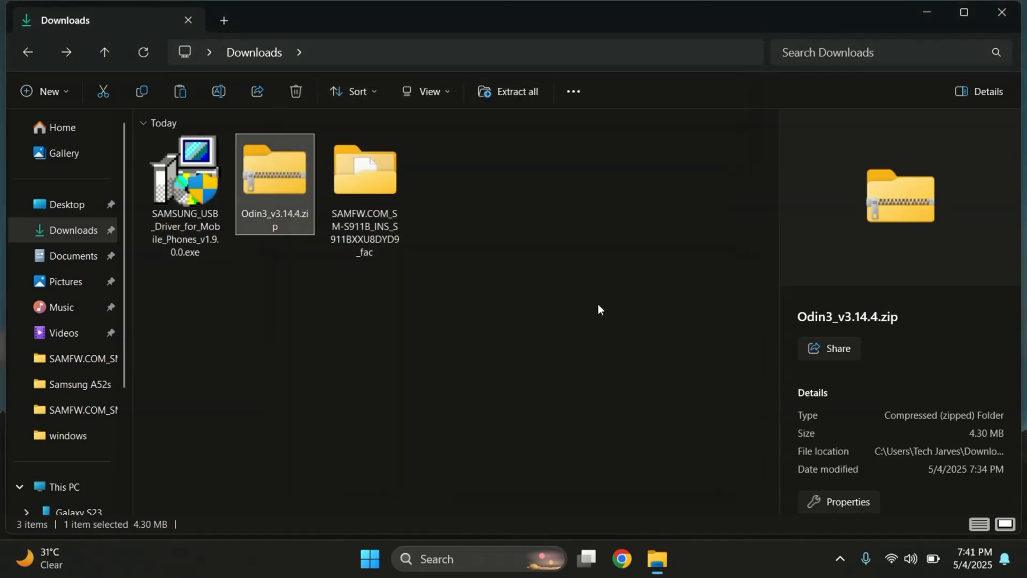
- Run the Samsung USB driver installer and decline reinstalling the already-installed driver
left_click(200, 205)
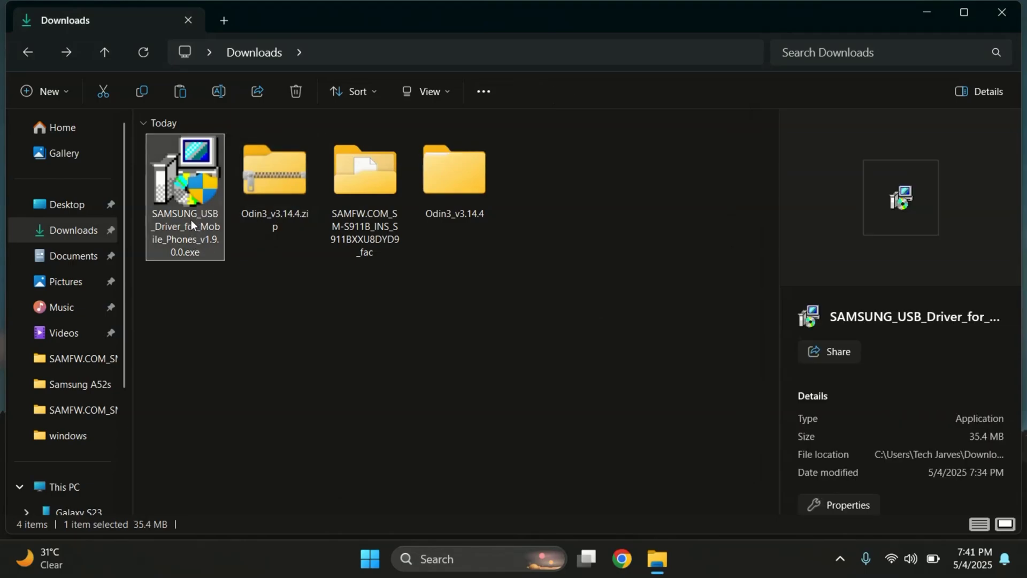
double_click(193, 225)
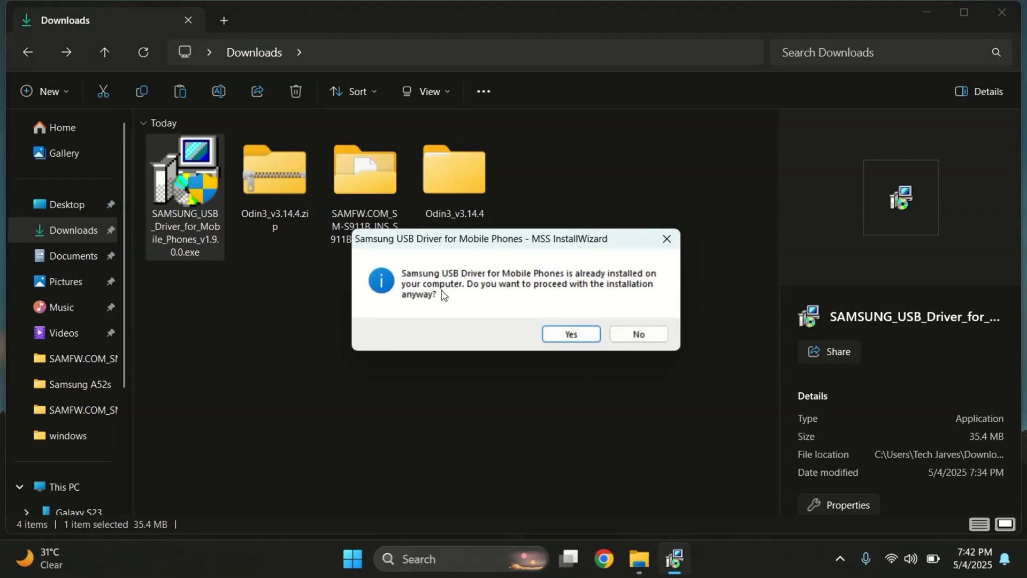
left_click(638, 336)
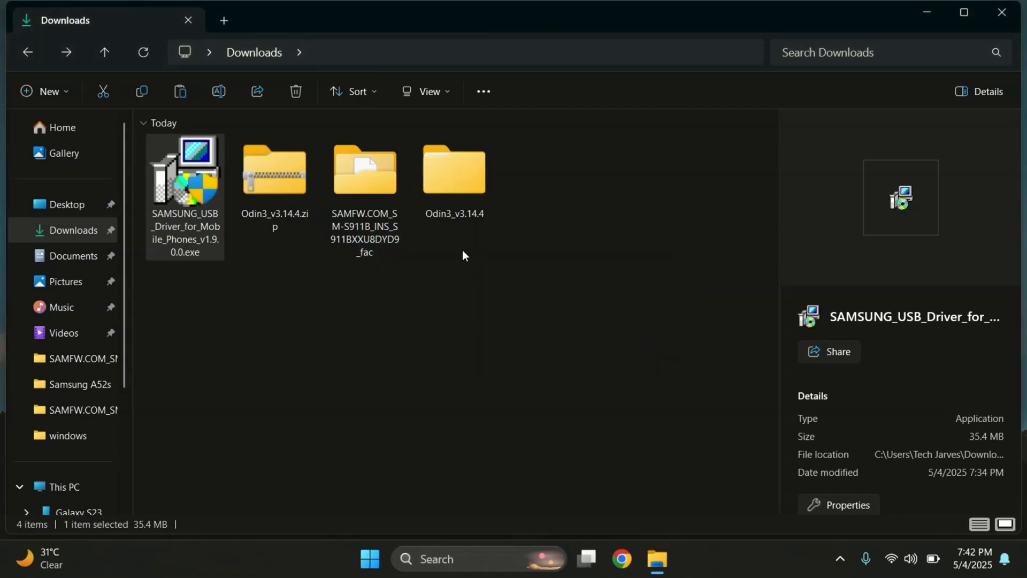
- Delete the driver installer and Odin3 zip, then copy AP_S911BXXU8DYD9 from the SAMFW folder
left_click(387, 227)
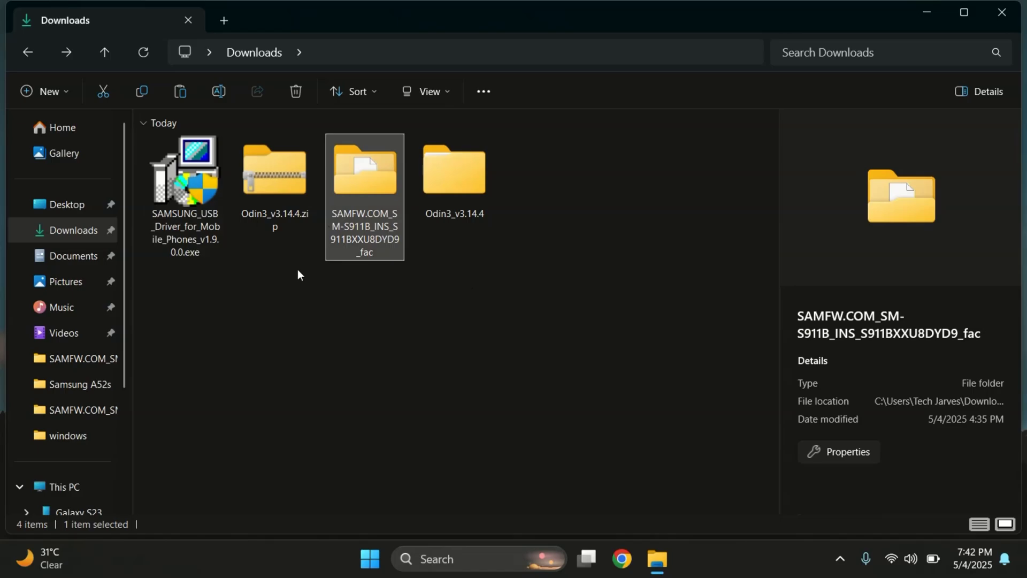
left_click_drag(298, 268, 162, 186)
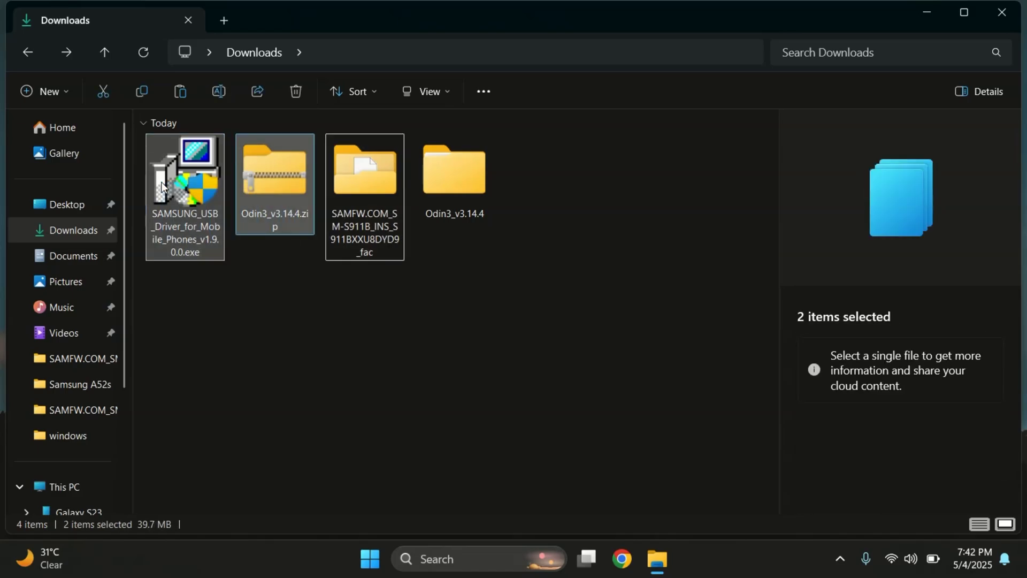
key("Delete")
left_click(179, 222)
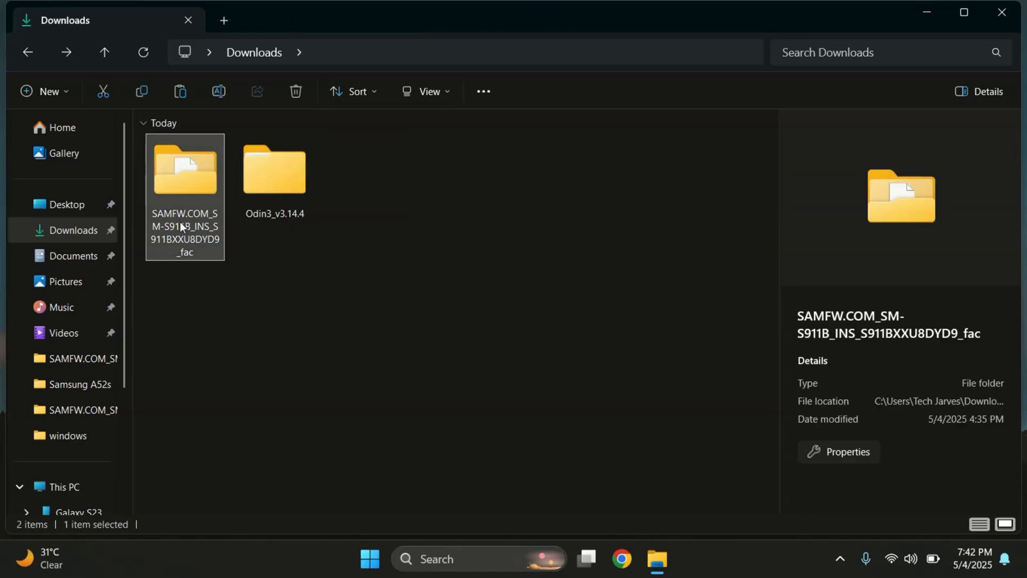
double_click(181, 222)
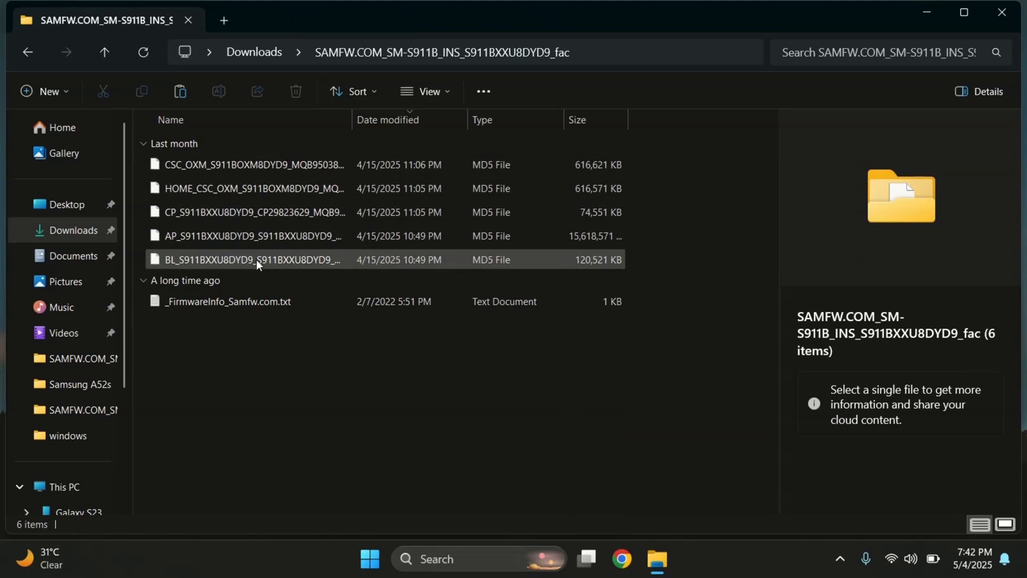
left_click(246, 234)
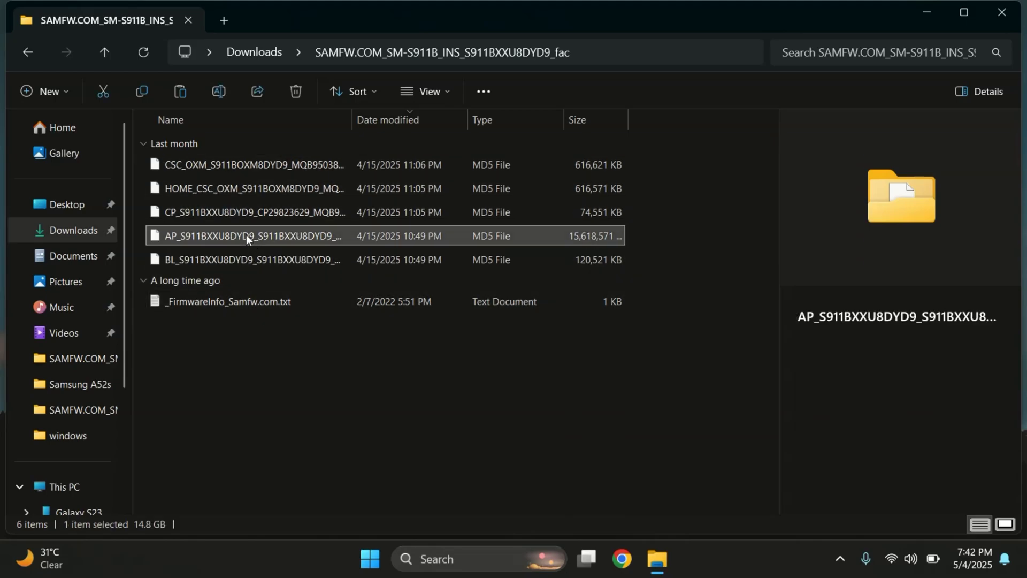
right_click(320, 233)
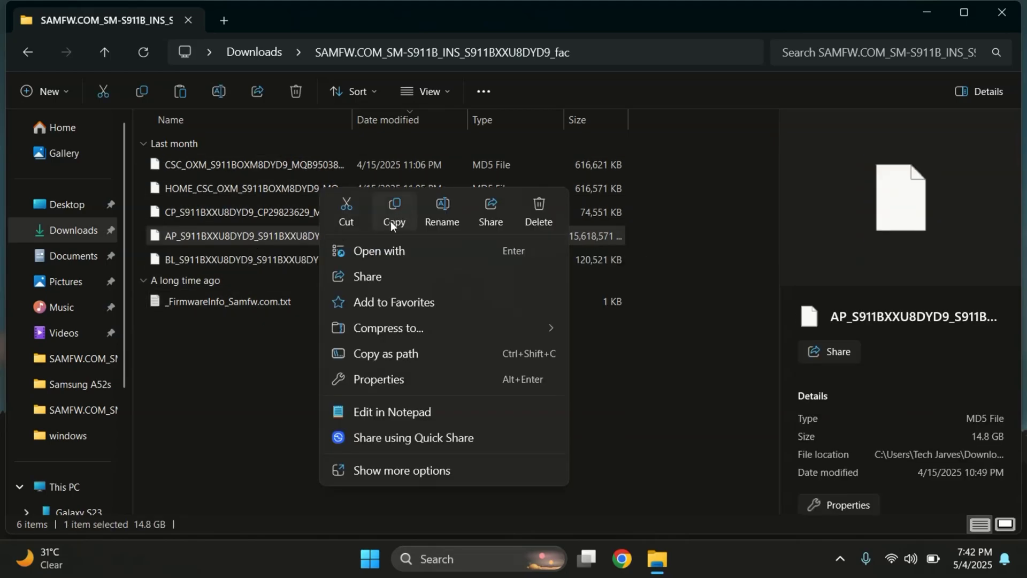
left_click(400, 207)
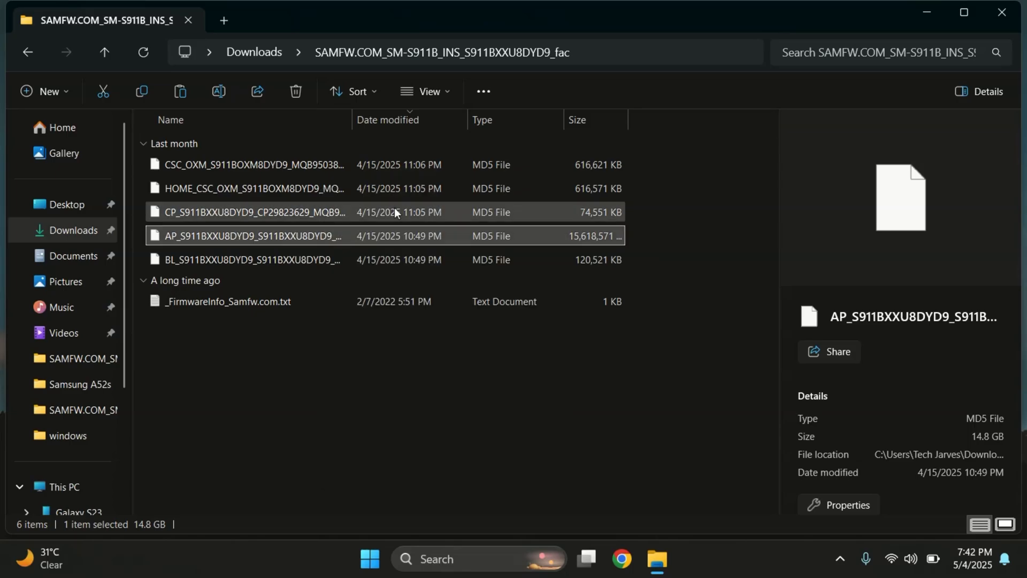
- Paste the AP file into the Galaxy S23's internal storage
left_click(70, 486)
double_click(214, 283)
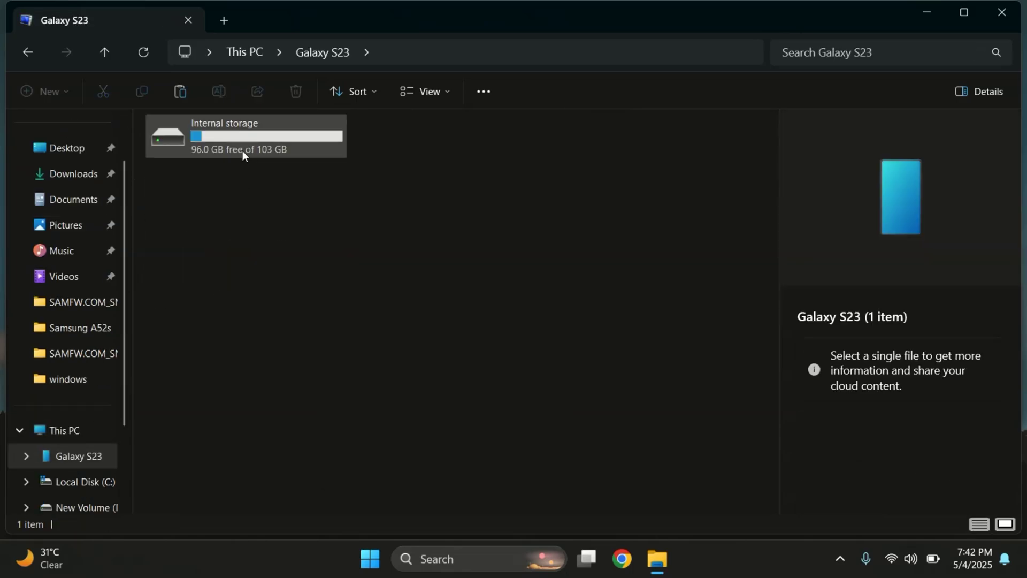
double_click(242, 149)
right_click(469, 225)
left_click(498, 393)
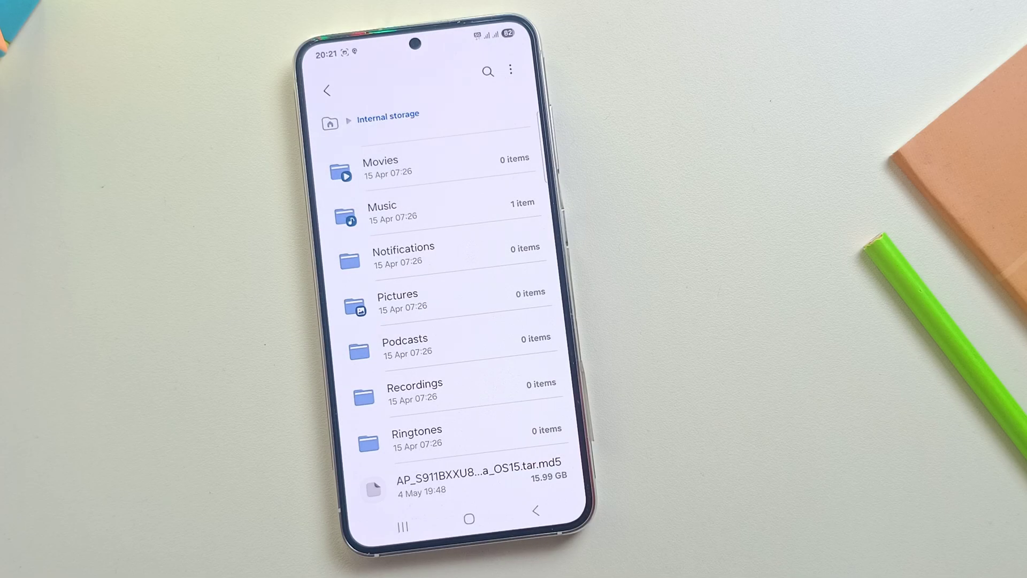
- Launch Magisk and choose Install with the Select and Patch a File method
left_click(468, 518)
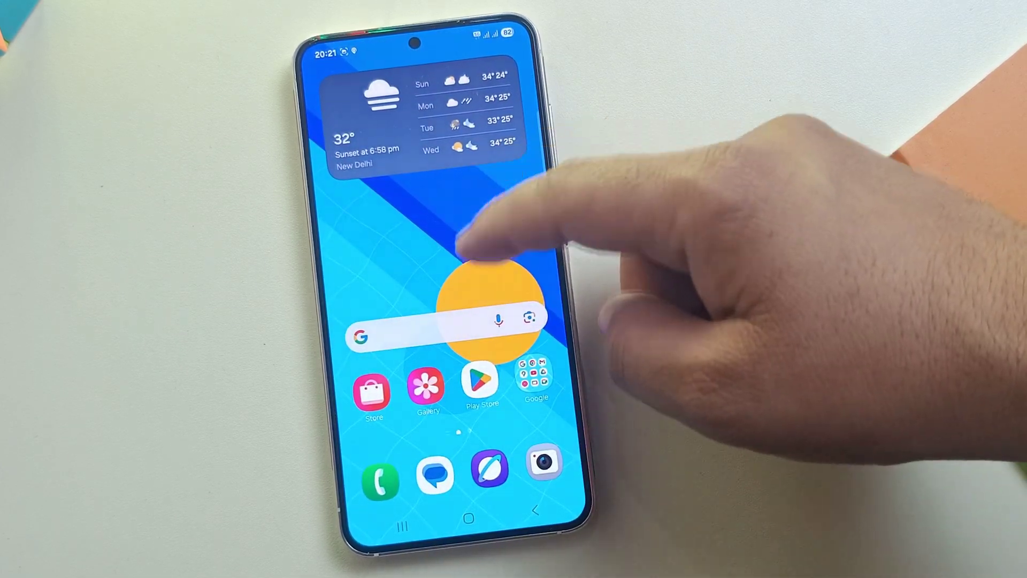
left_click_drag(465, 300, 436, 200)
left_click(344, 107)
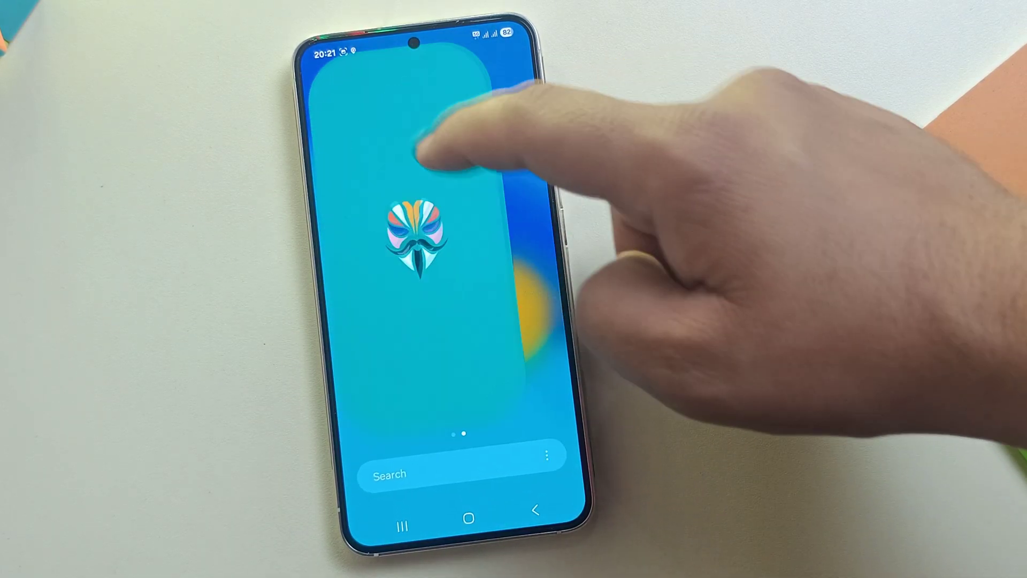
left_click(494, 162)
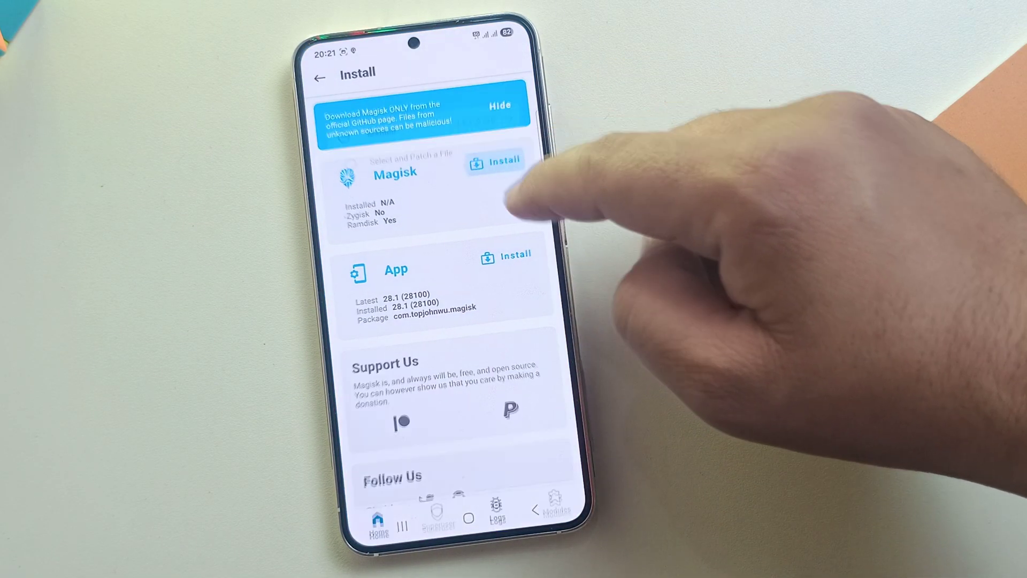
left_click(408, 147)
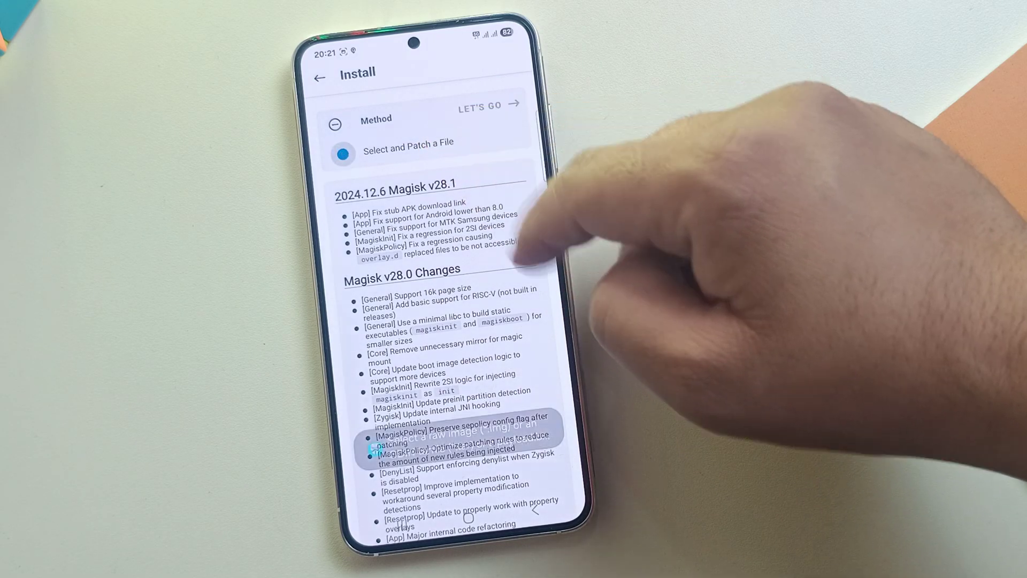
- Pick the AP firmware file from Galaxy S23 internal storage and start patching it
left_click_drag(492, 268, 478, 224)
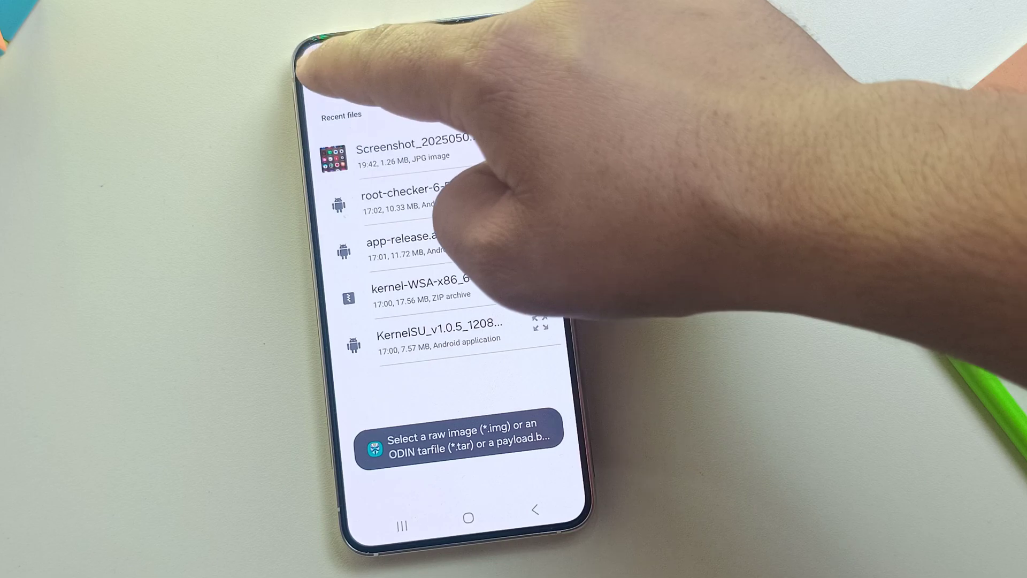
left_click(319, 75)
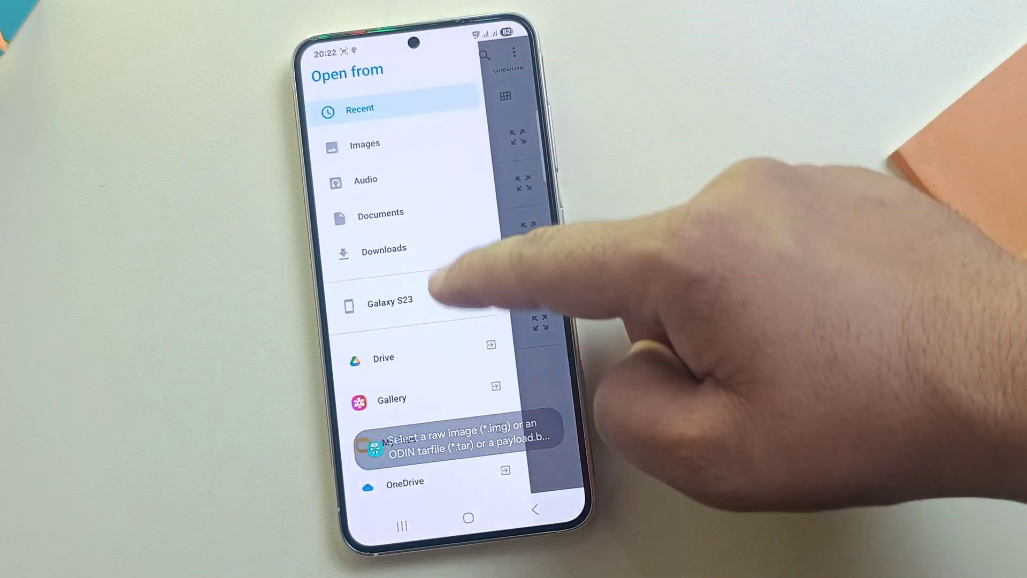
left_click_drag(430, 291, 443, 257)
left_click(414, 257)
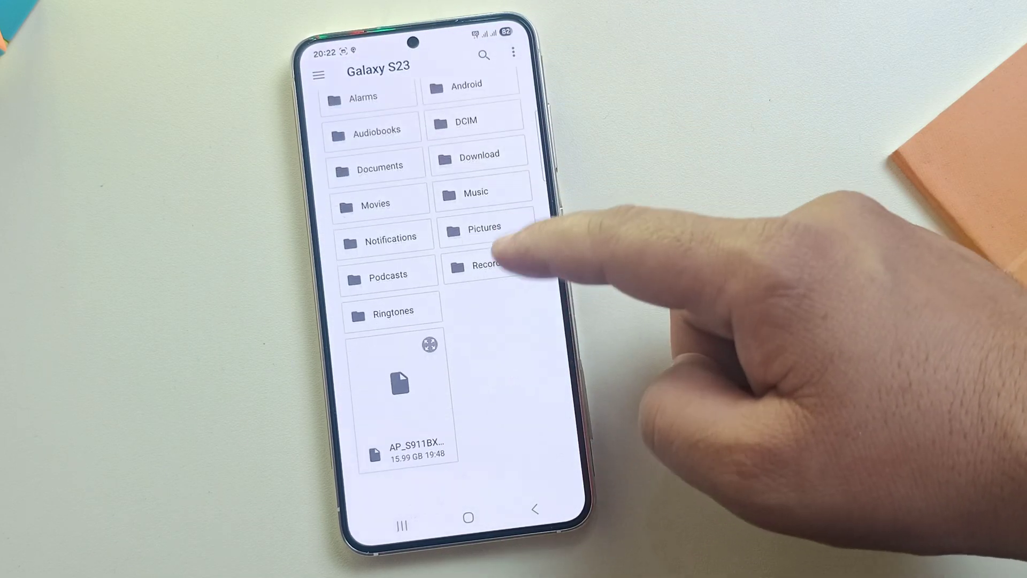
left_click(449, 385)
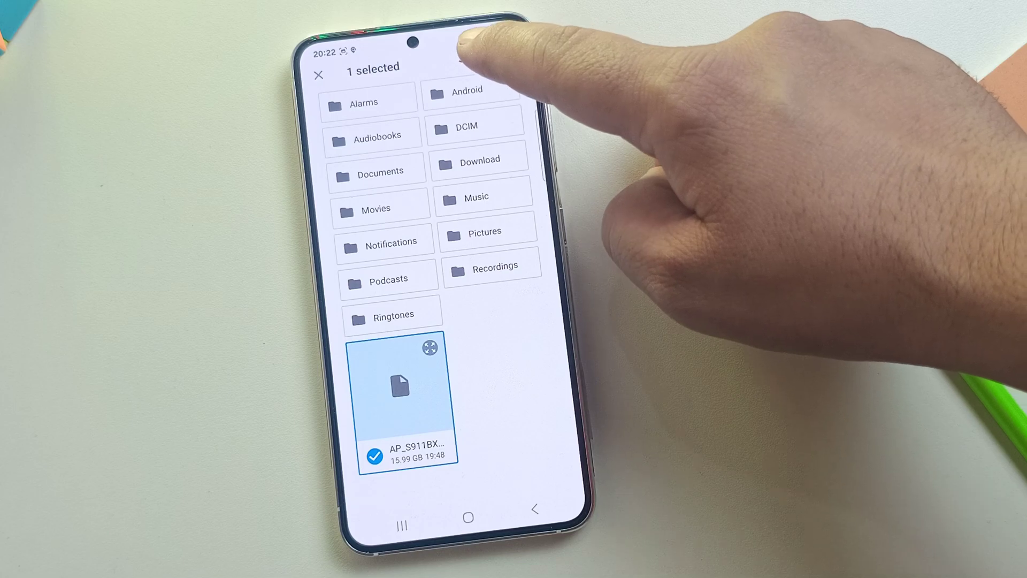
left_click(474, 56)
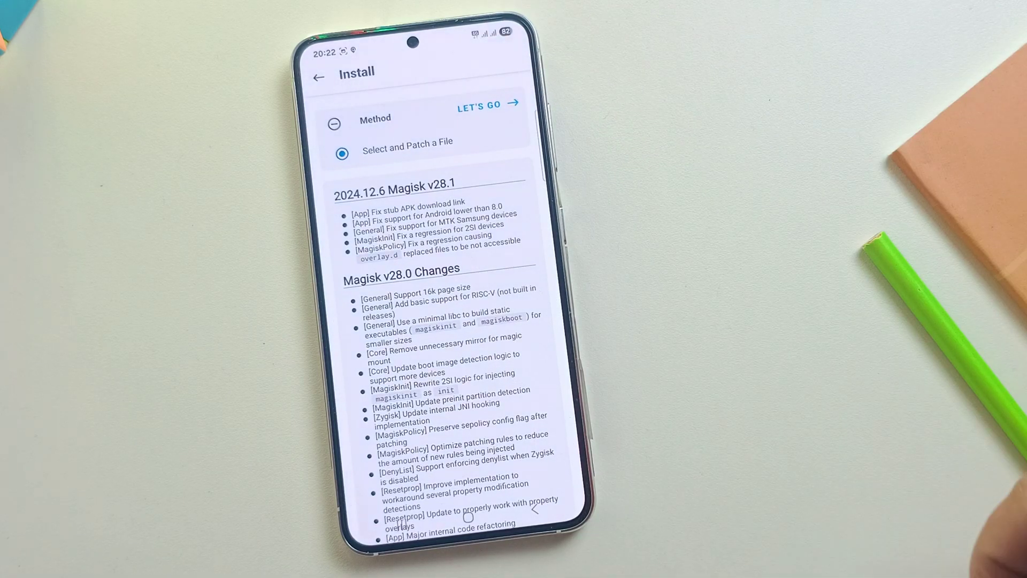
left_click(479, 105)
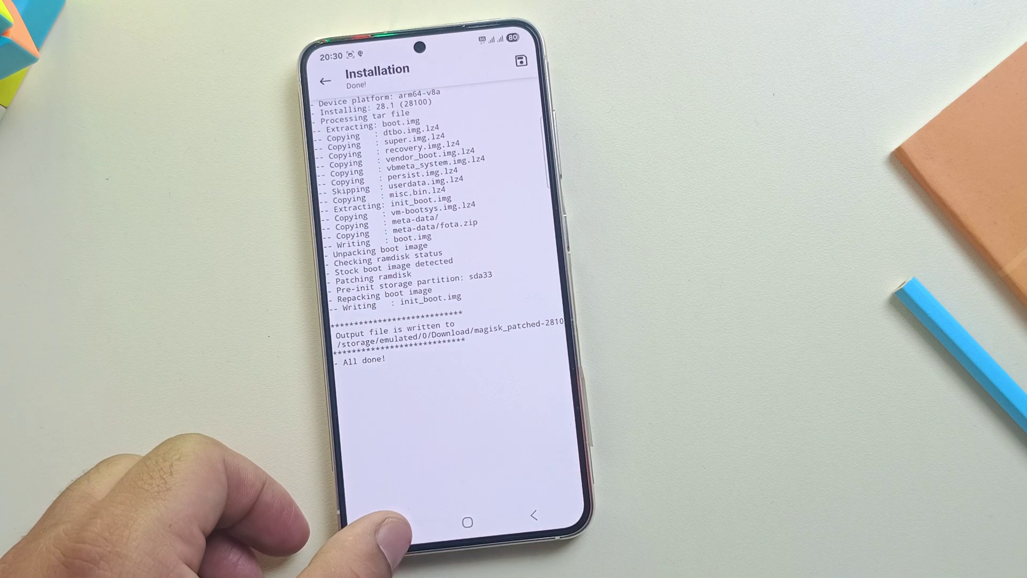
left_click(401, 528)
left_click(428, 257)
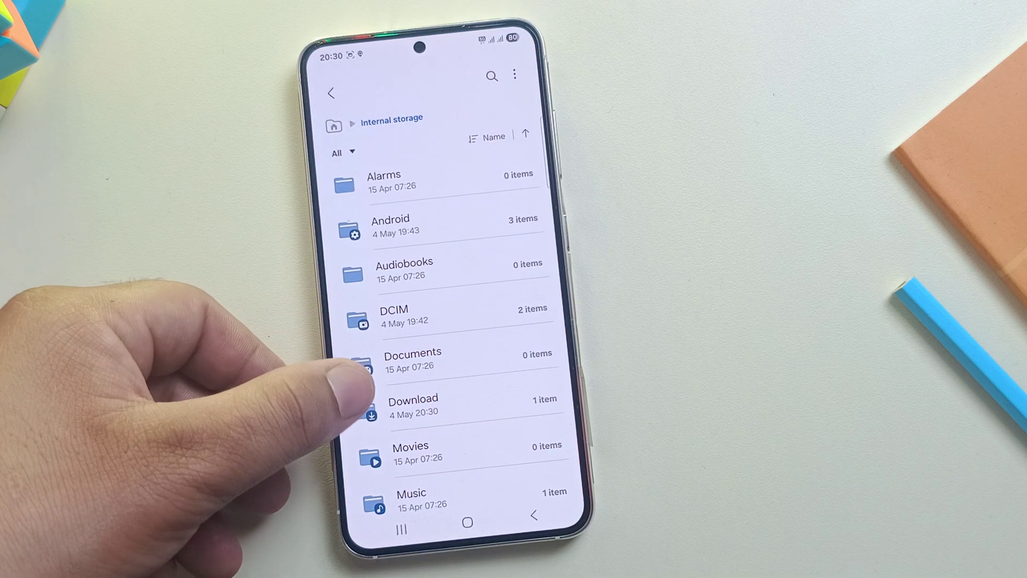
- Confirm the 10.97 GB magisk_patched tar in Download, then close all recent apps
left_click(372, 404)
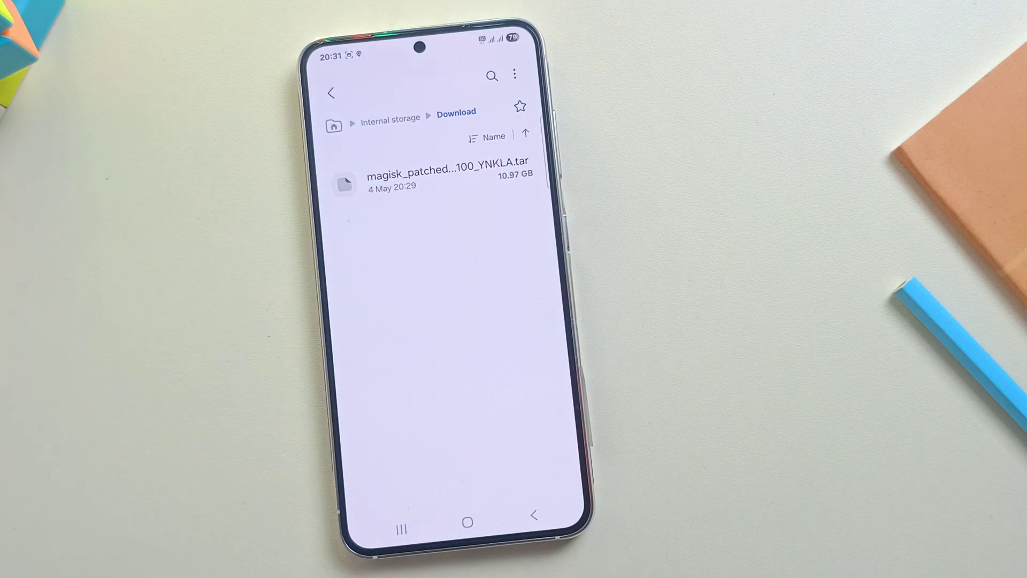
left_click(401, 528)
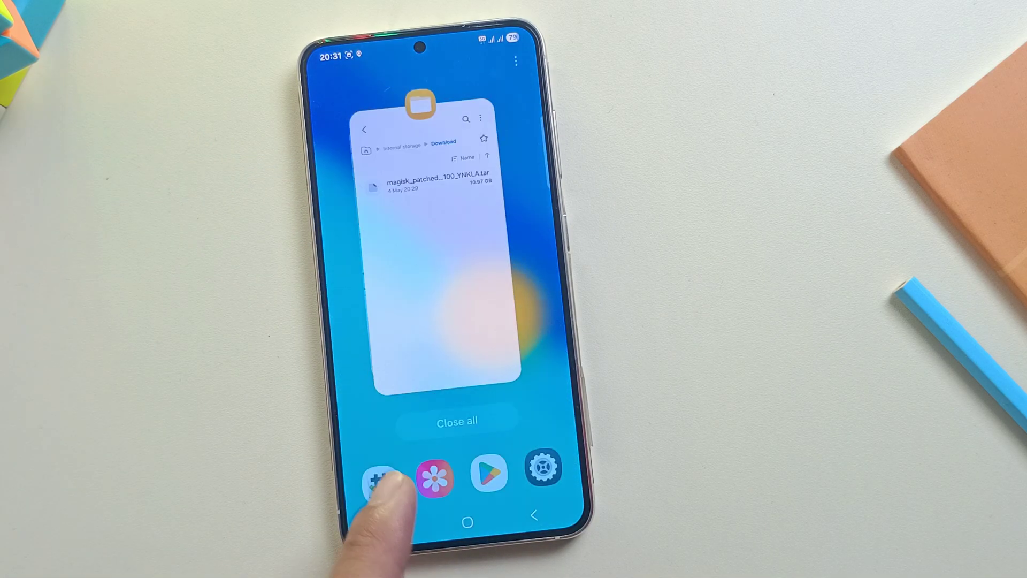
left_click(426, 418)
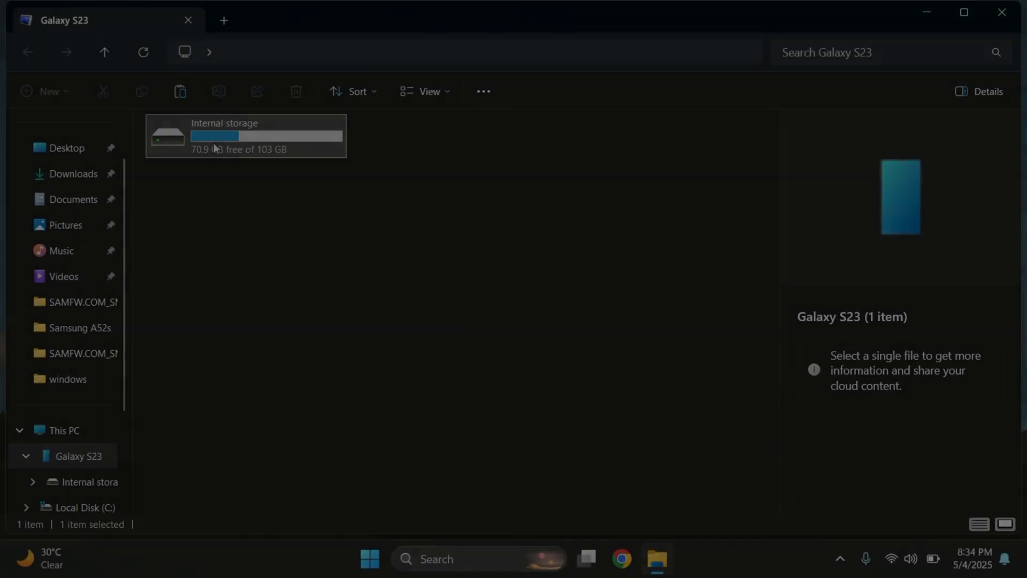
double_click(213, 142)
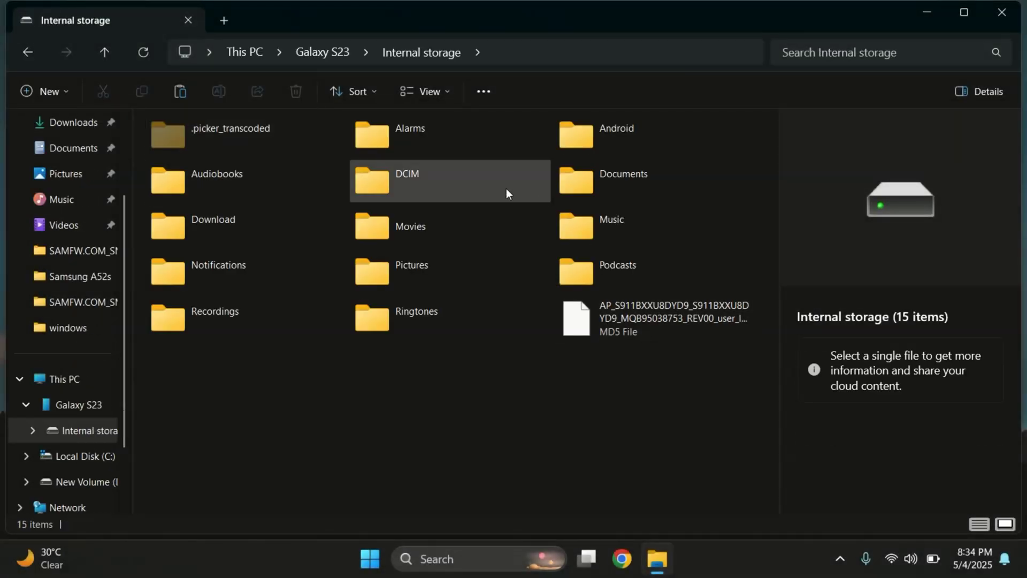
- Copy magisk_patched-28100_YNKLA.tar from the phone's Download folder into the SAMFW folder
double_click(236, 216)
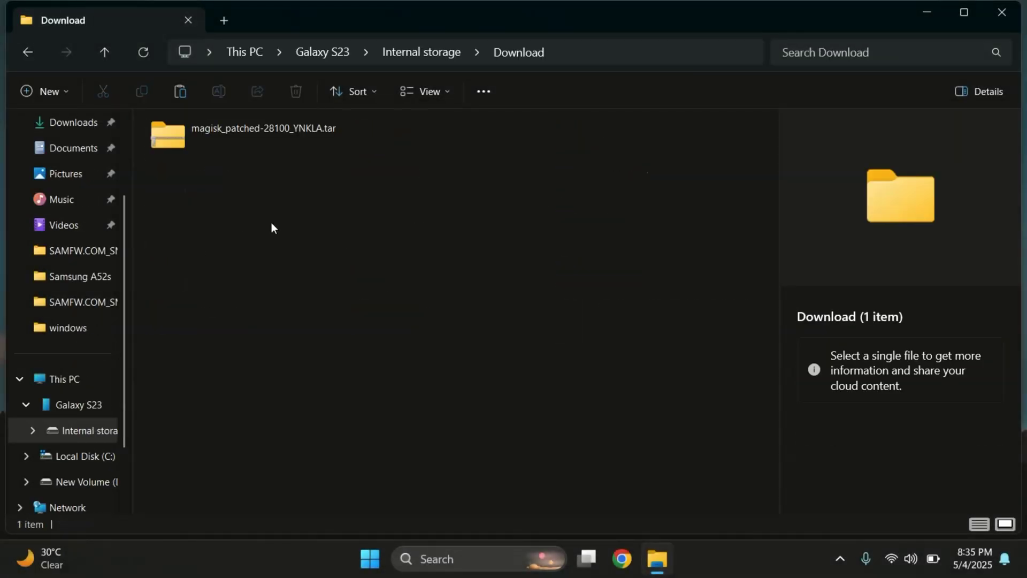
left_click(278, 147)
right_click(242, 137)
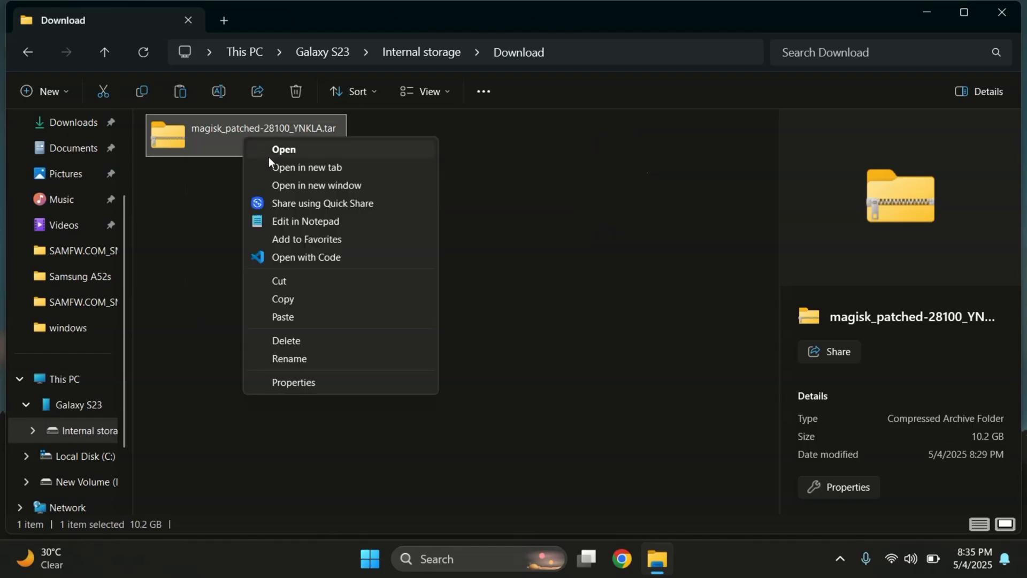
left_click(323, 298)
scroll(72, 184, "up", 1)
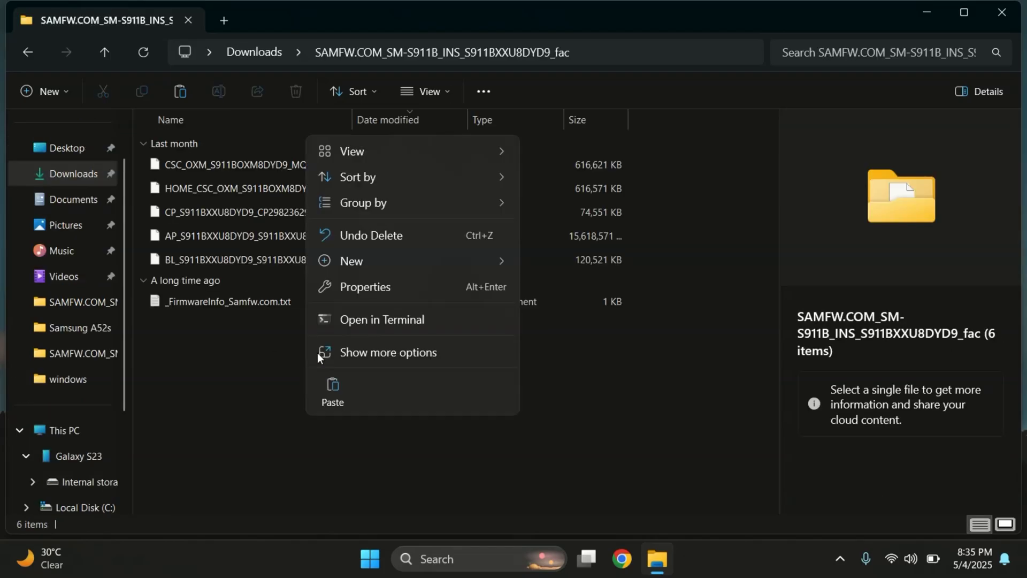
left_click(336, 396)
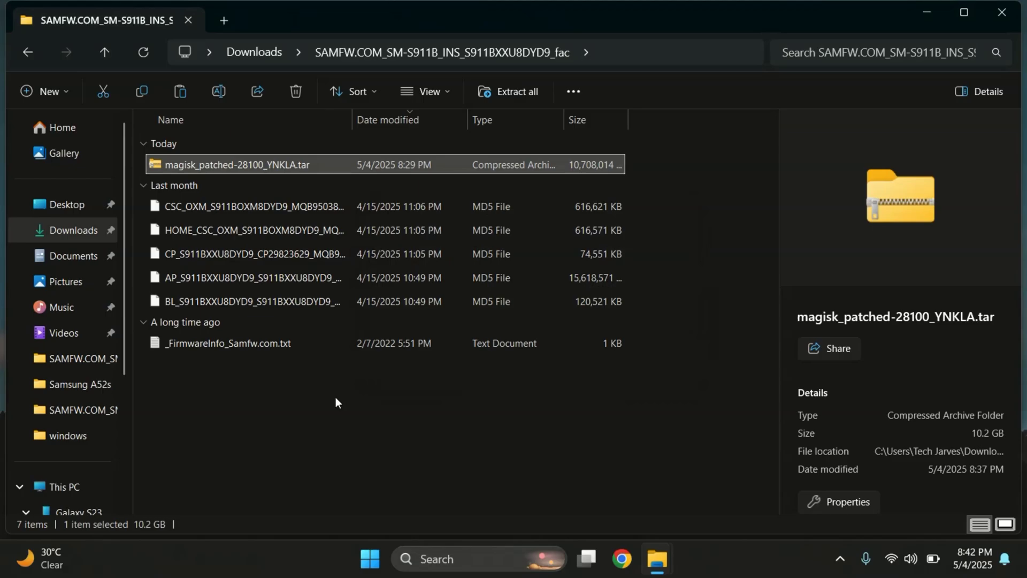
left_click(264, 165)
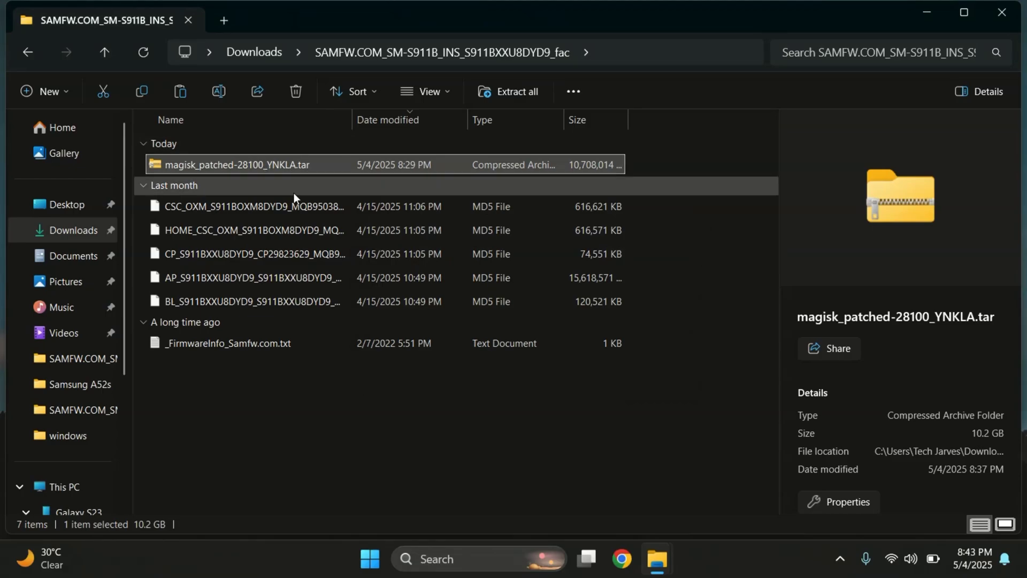
left_click(279, 397)
- Launch Odin3_v3.14.4.exe from its extracted folder and dismiss the warning
key("alt+Left")
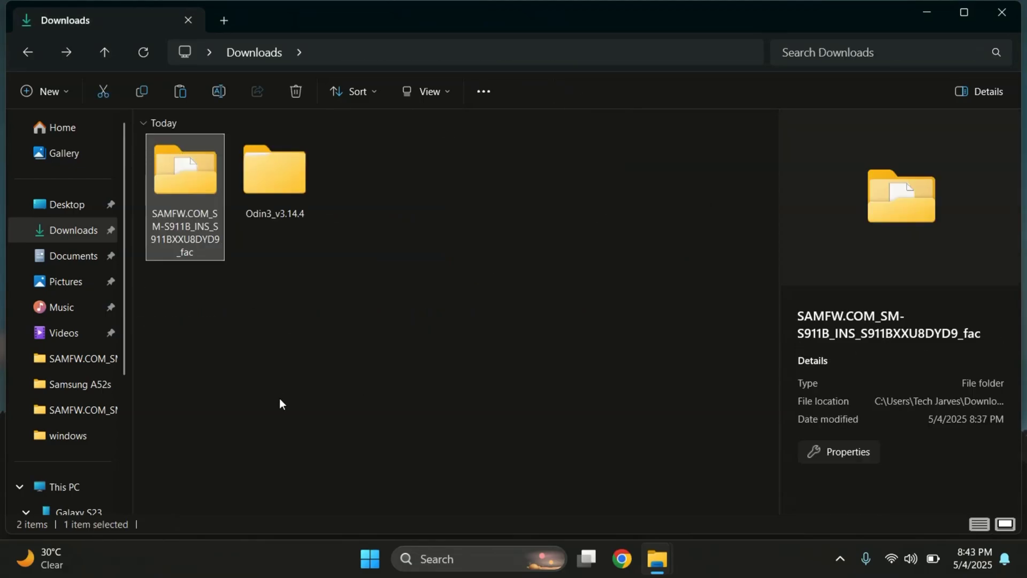
double_click(263, 197)
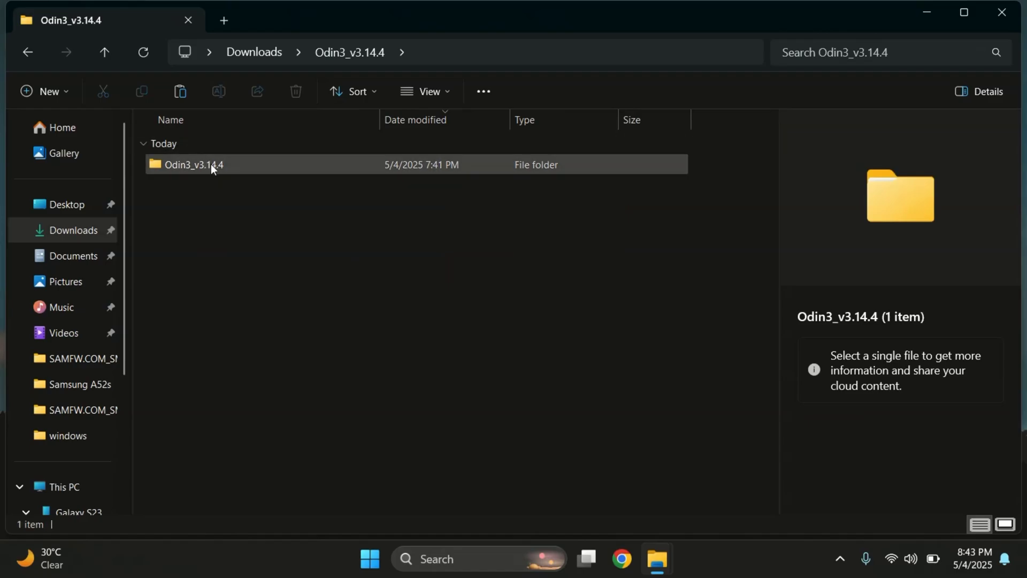
double_click(212, 164)
left_click(281, 262)
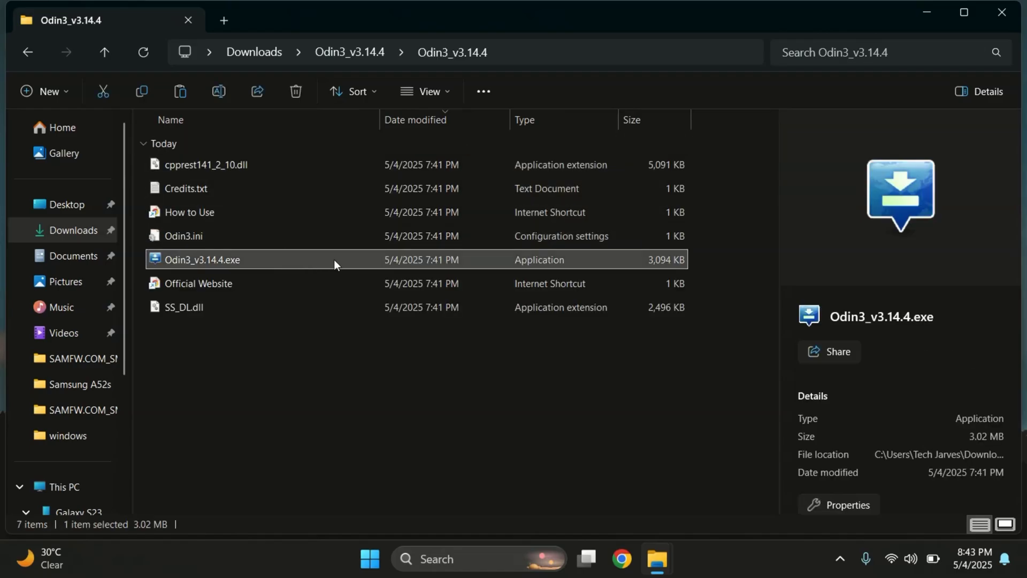
double_click(333, 259)
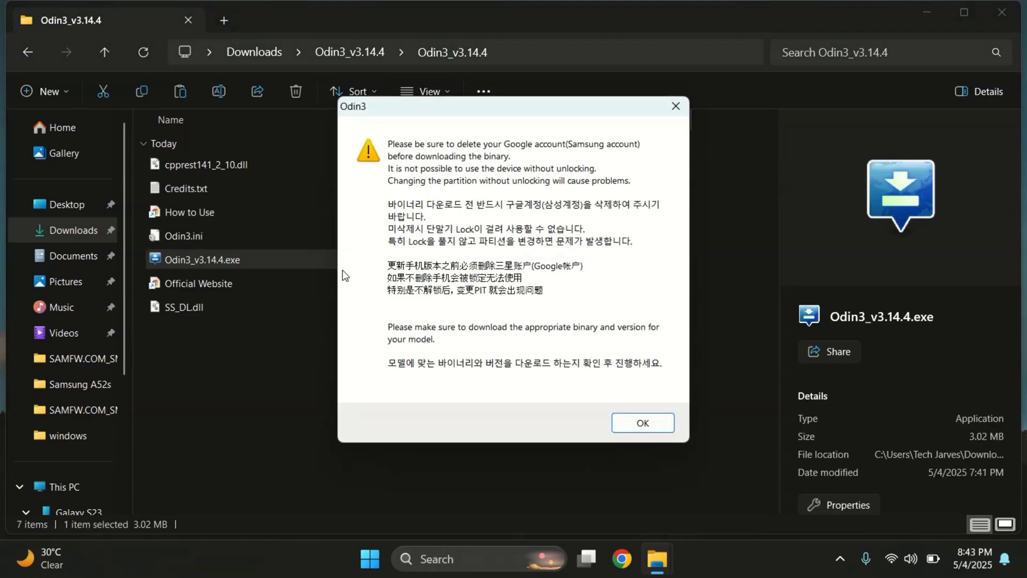
key("Return")
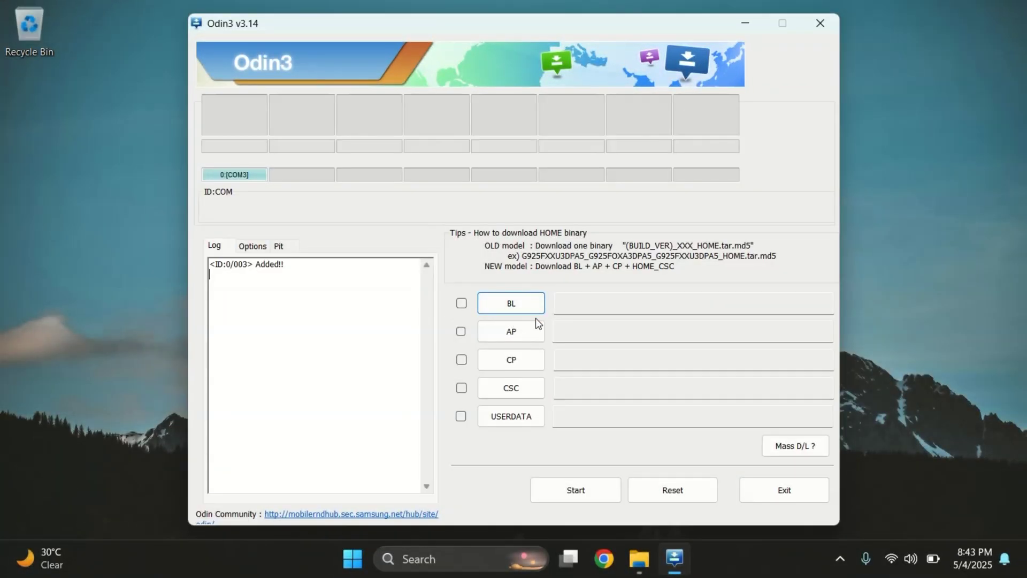
- Load the BL firmware file into BL and magisk_patched-28100_YNKLA.tar into AP
left_click(510, 301)
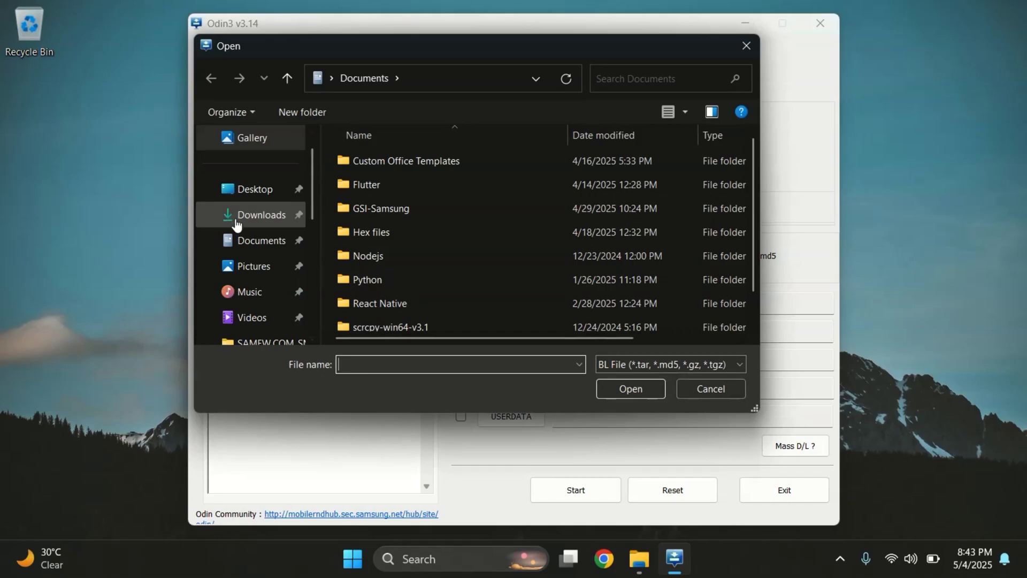
left_click(252, 216)
double_click(378, 220)
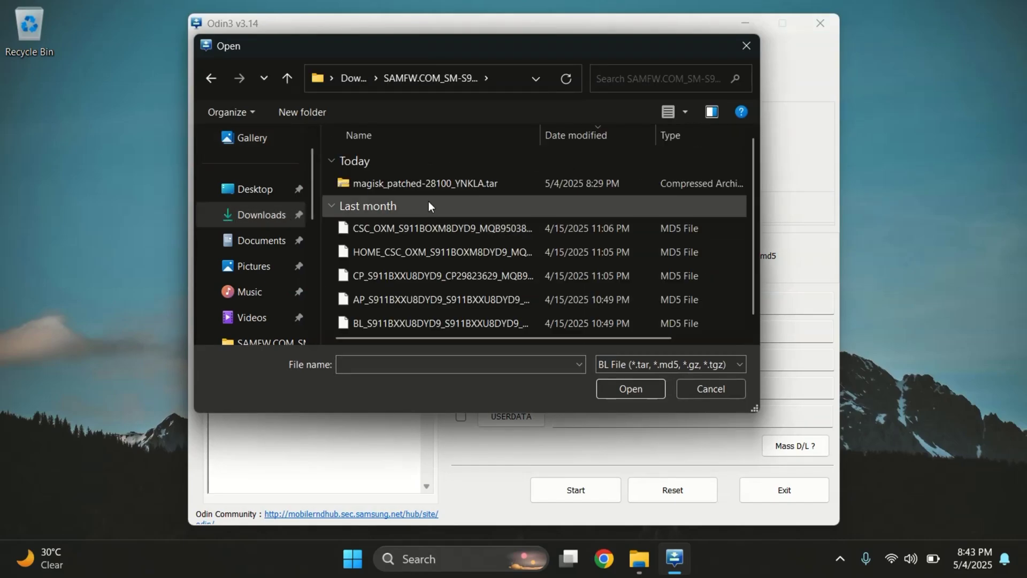
left_click(437, 319)
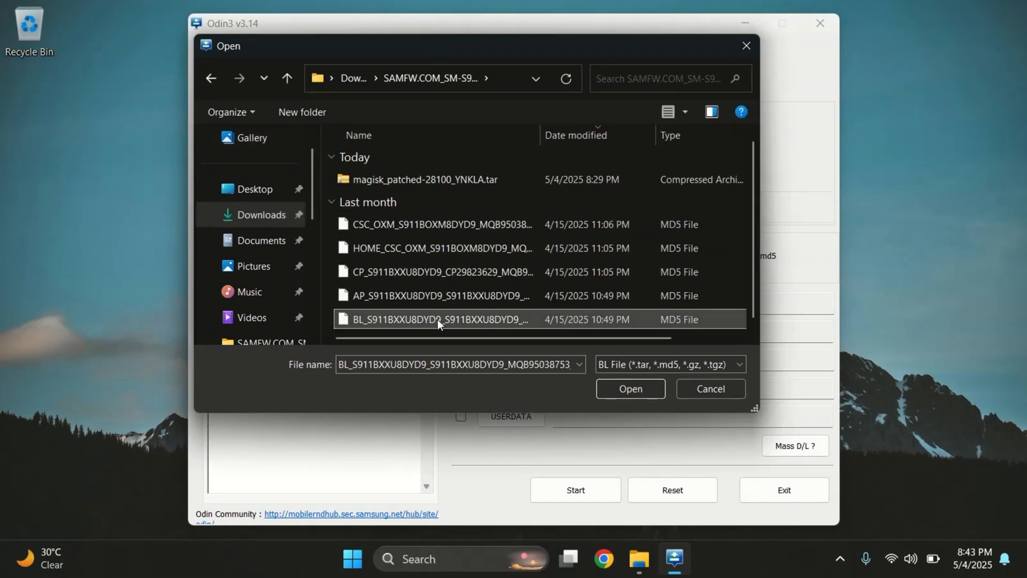
left_click(631, 389)
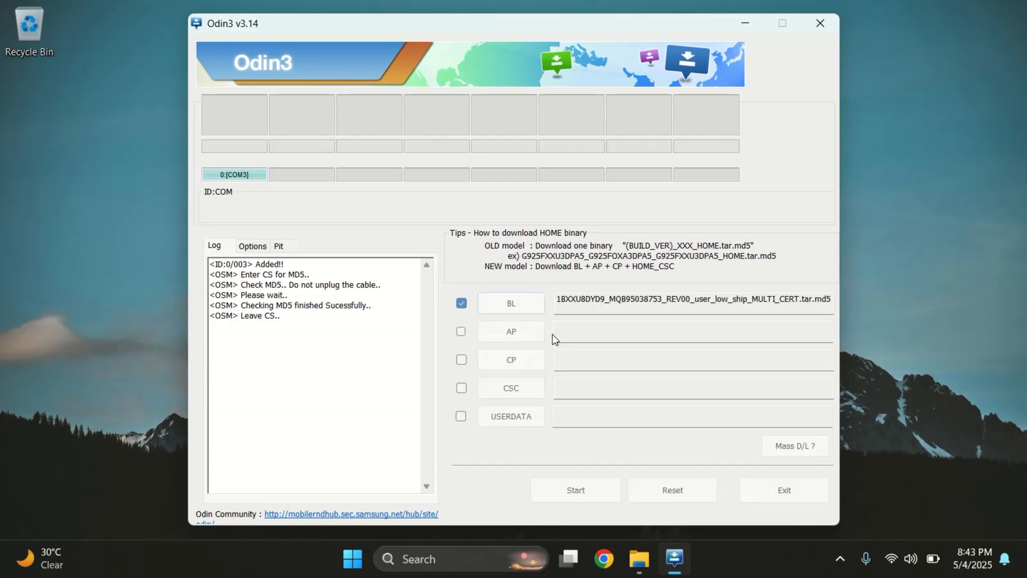
left_click(509, 339)
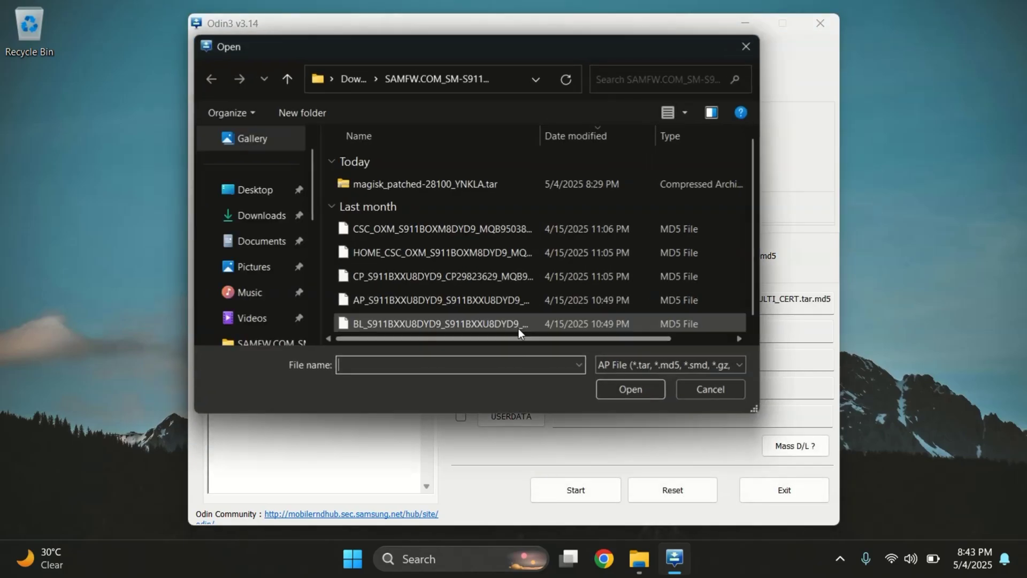
left_click(428, 187)
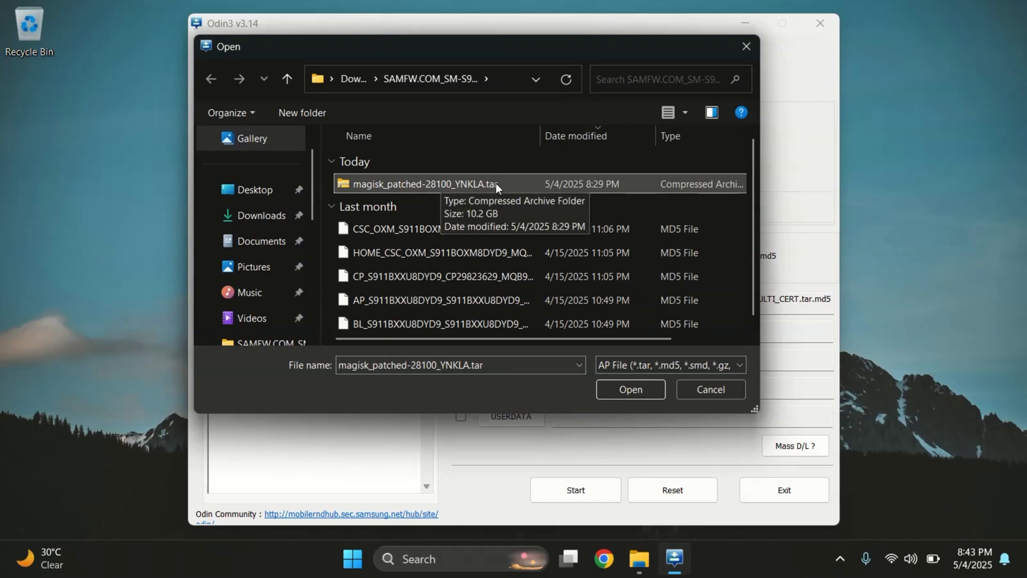
left_click(634, 390)
- Load the CP firmware file into CP and the HOME_CSC file into CSC
left_click(518, 369)
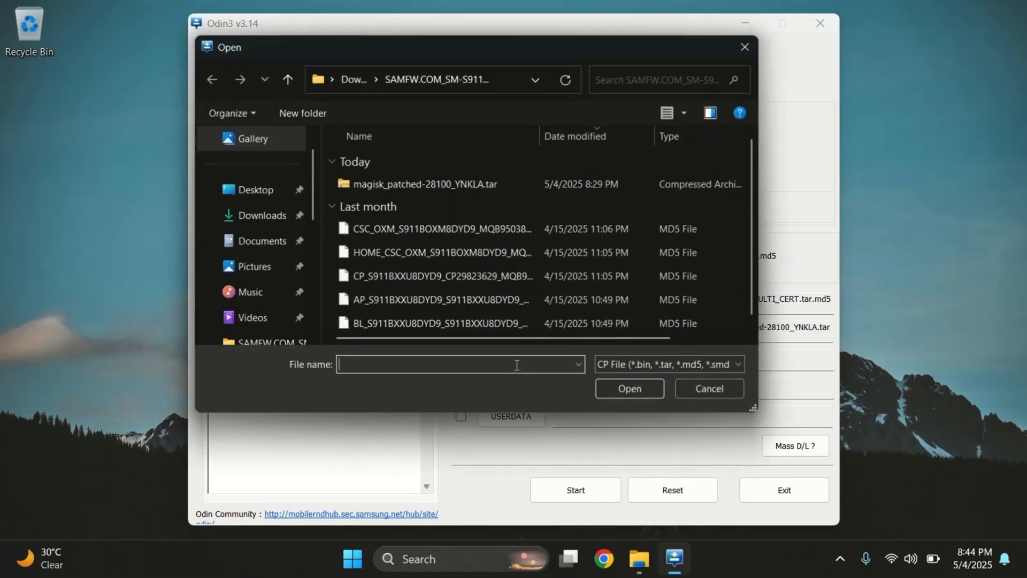
left_click(446, 275)
left_click(627, 390)
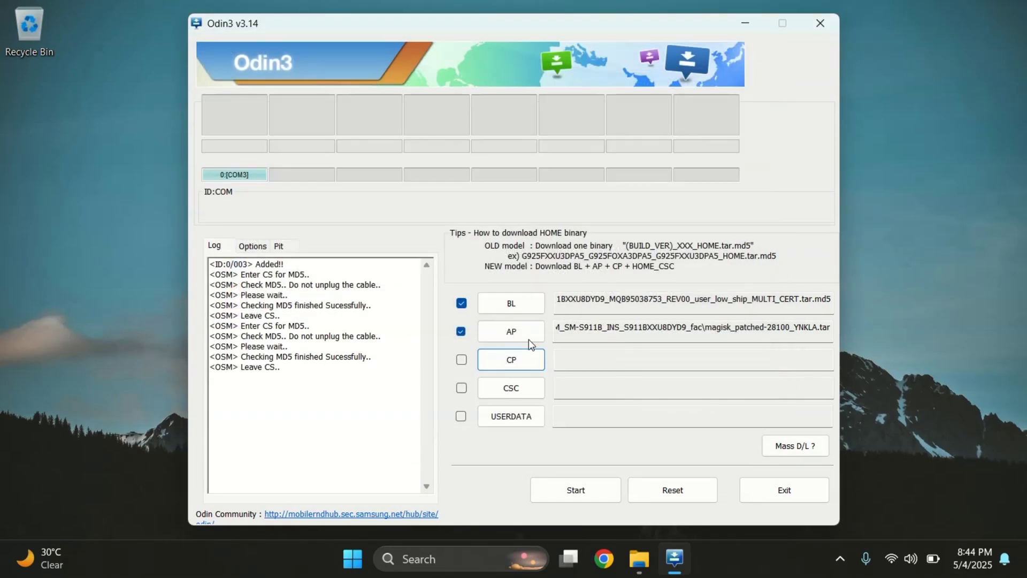
left_click(513, 392)
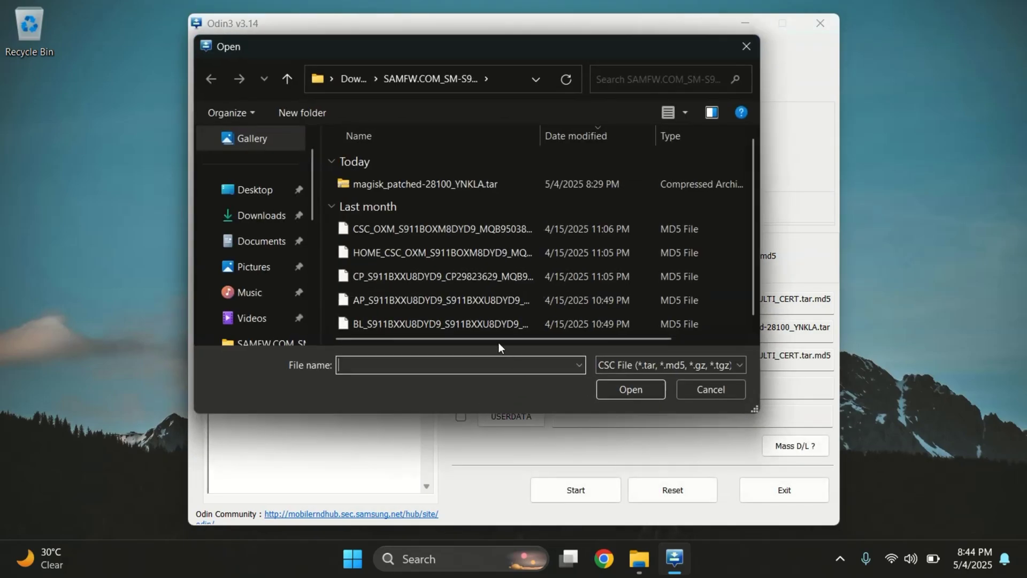
left_click(425, 253)
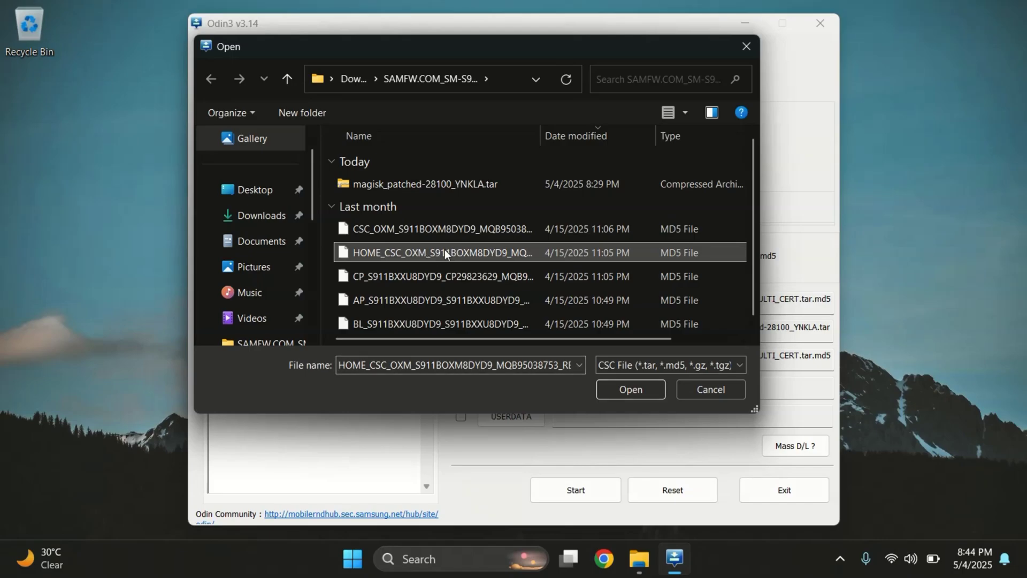
left_click(632, 390)
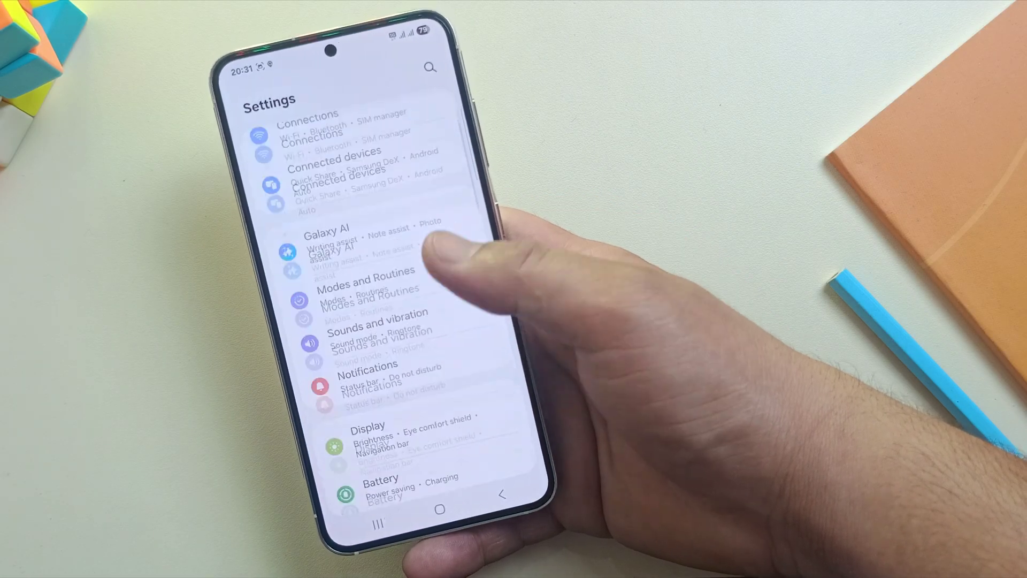
- Enable developer mode by tapping Build number under About phone > Software information and confirming
left_click(385, 452)
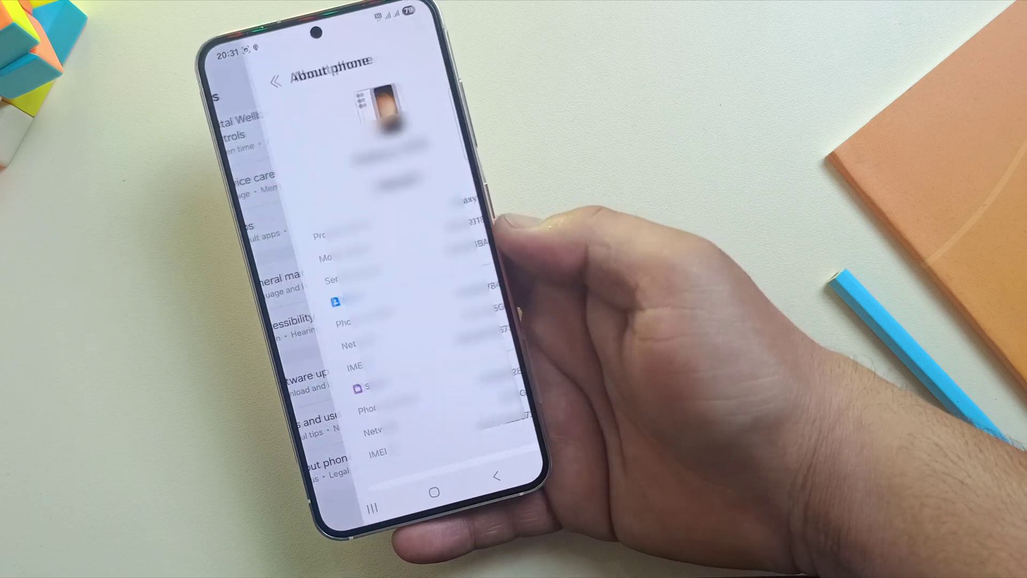
scroll(374, 294, "down", 5)
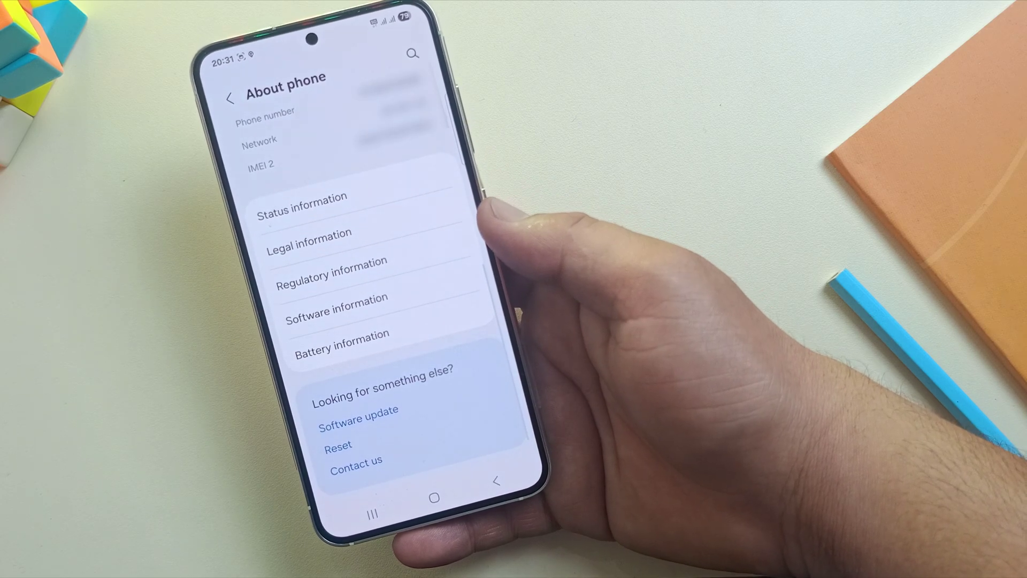
left_click(348, 304)
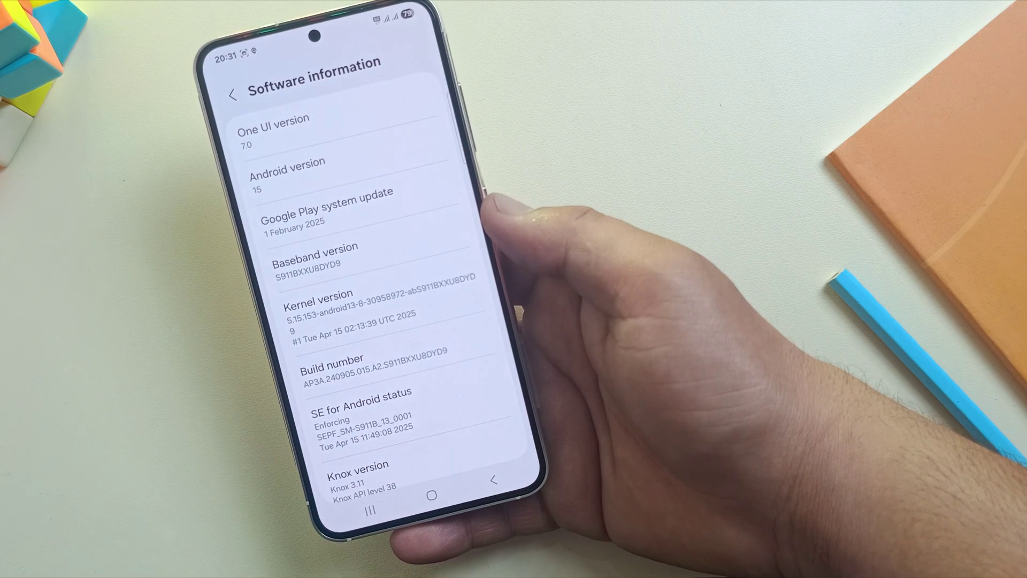
left_click(428, 356)
left_click(428, 356)
left_click(428, 355)
left_click(428, 355)
left_click(428, 355)
left_click(428, 356)
left_click(428, 355)
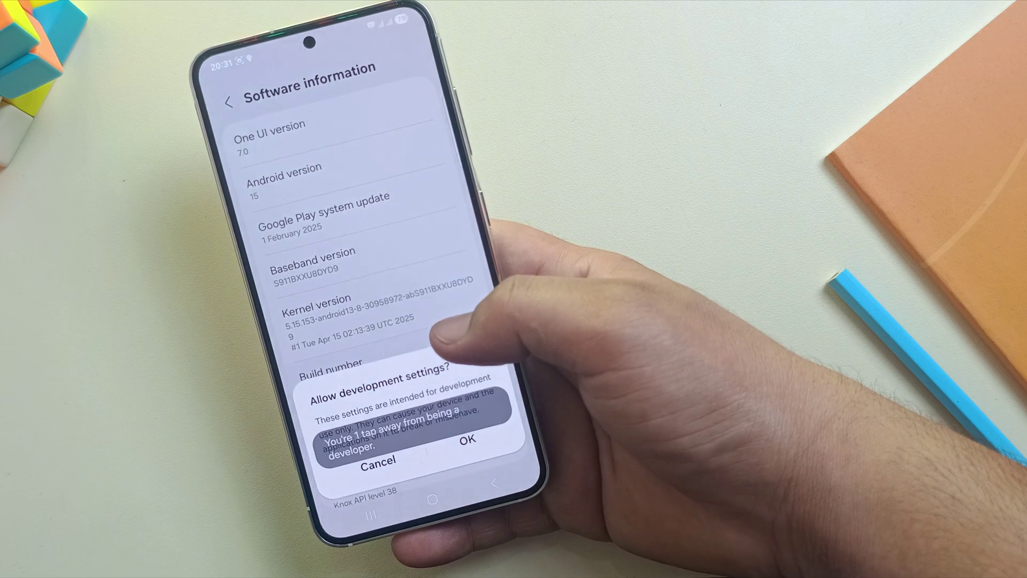
left_click(466, 435)
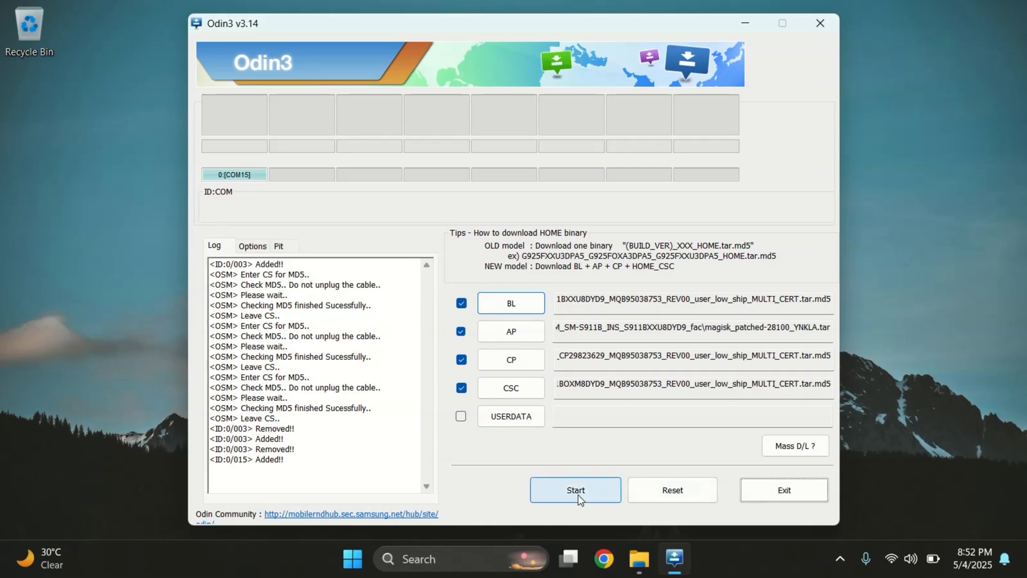
- Start the Odin3 flash of the loaded BL, AP, CP and CSC firmware files
left_click(577, 494)
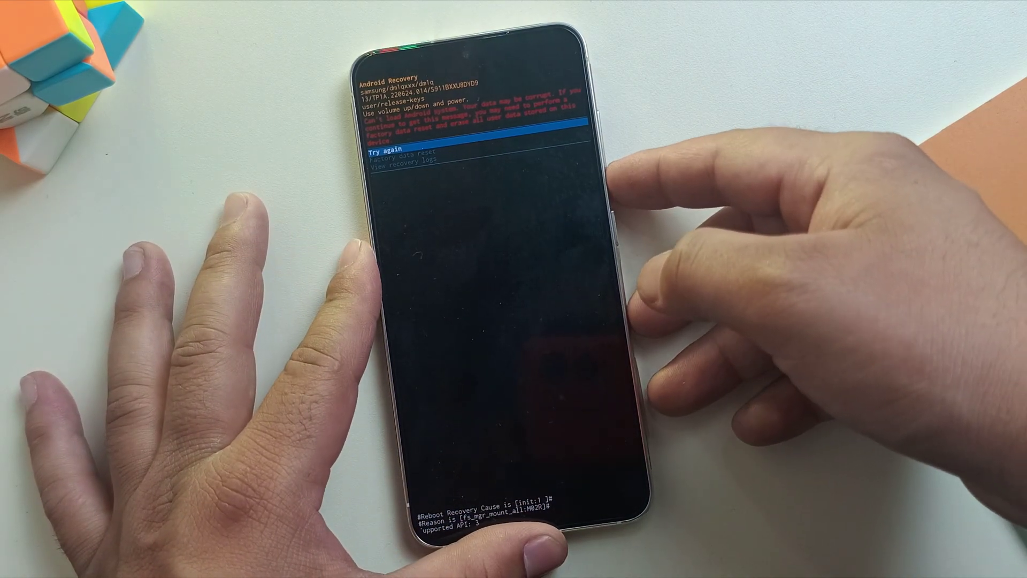
- Select Factory data reset in Android Recovery and confirm wiping all user data
key("Down")
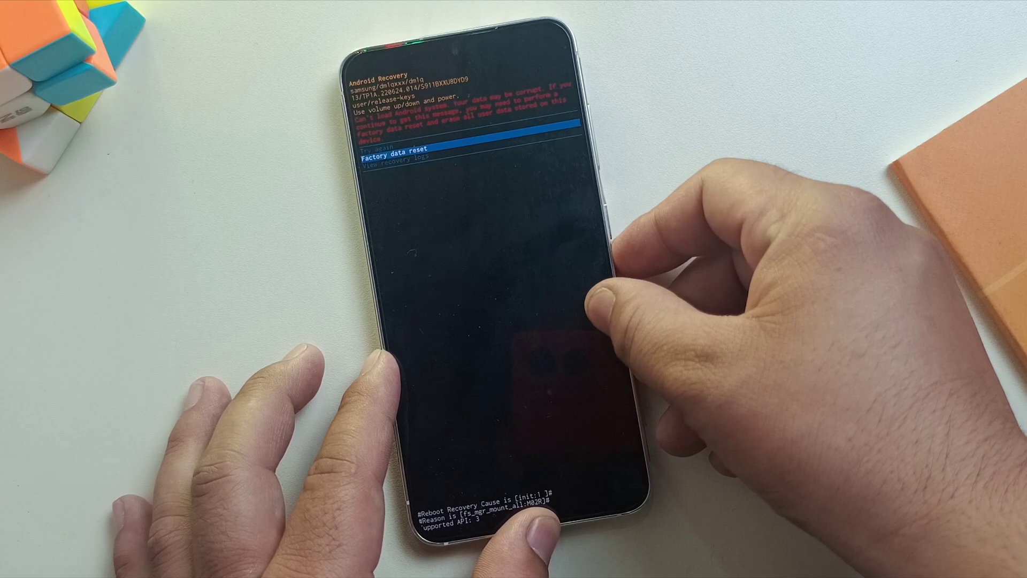
key("Return")
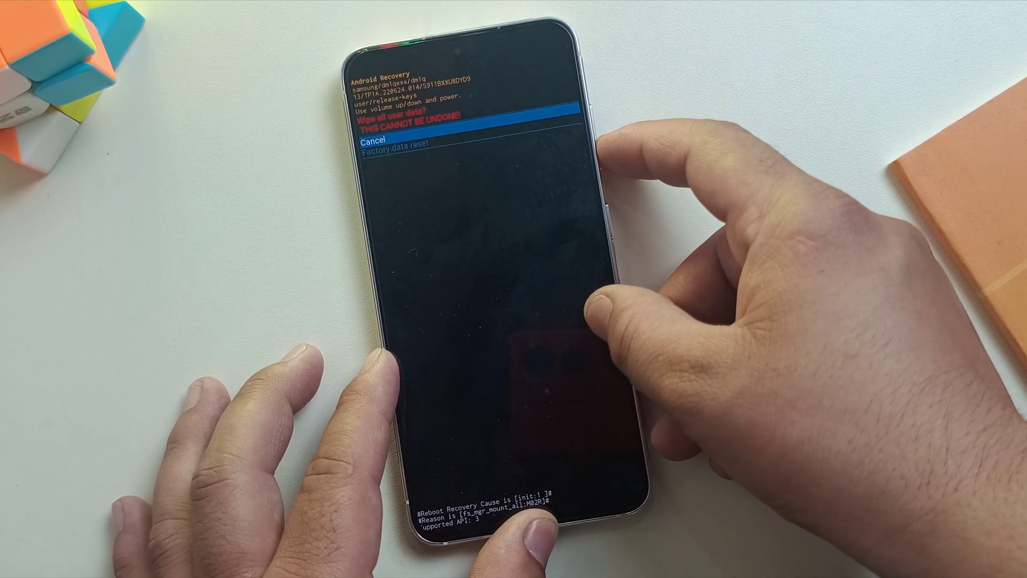
key("Down")
key("Return")
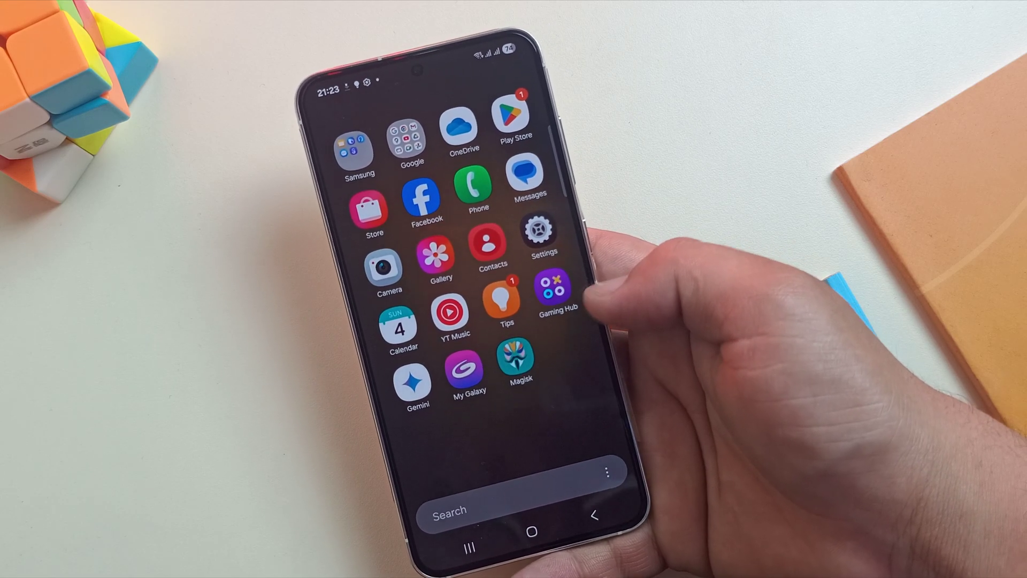
- Check Magisk reports version 28.1, then search Google for 'root ch' from the home screen
left_click(516, 359)
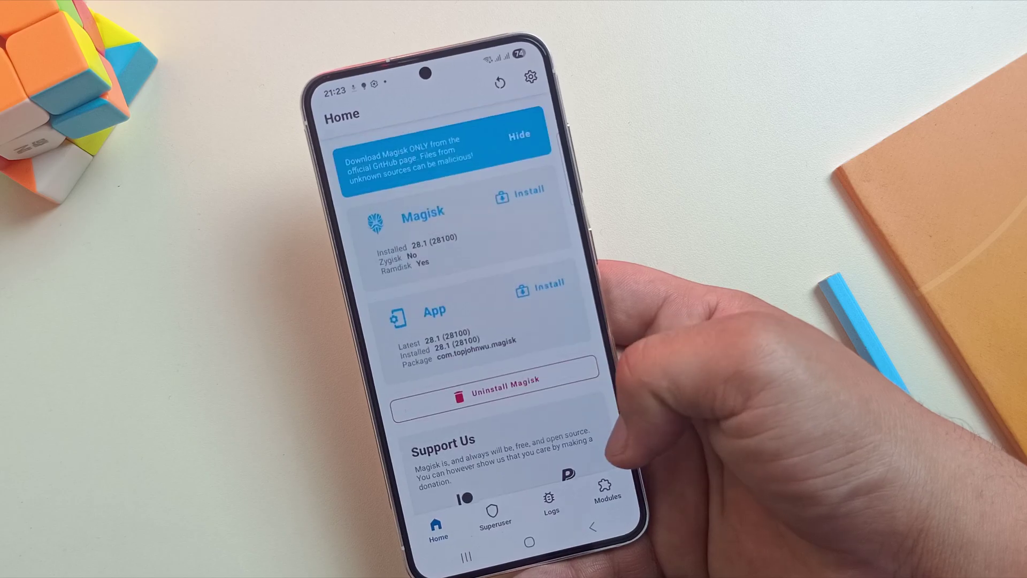
left_click(534, 543)
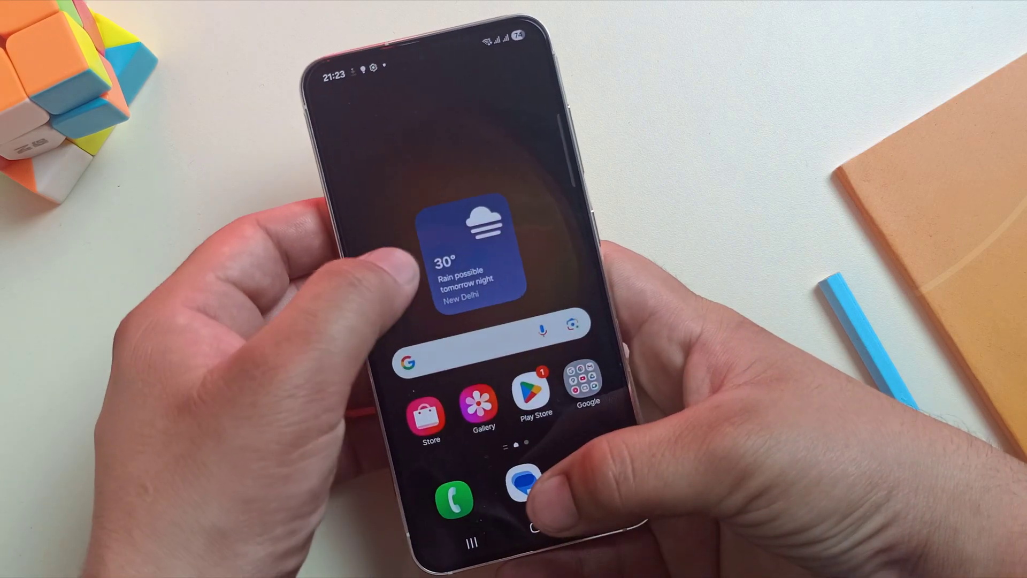
left_click(460, 347)
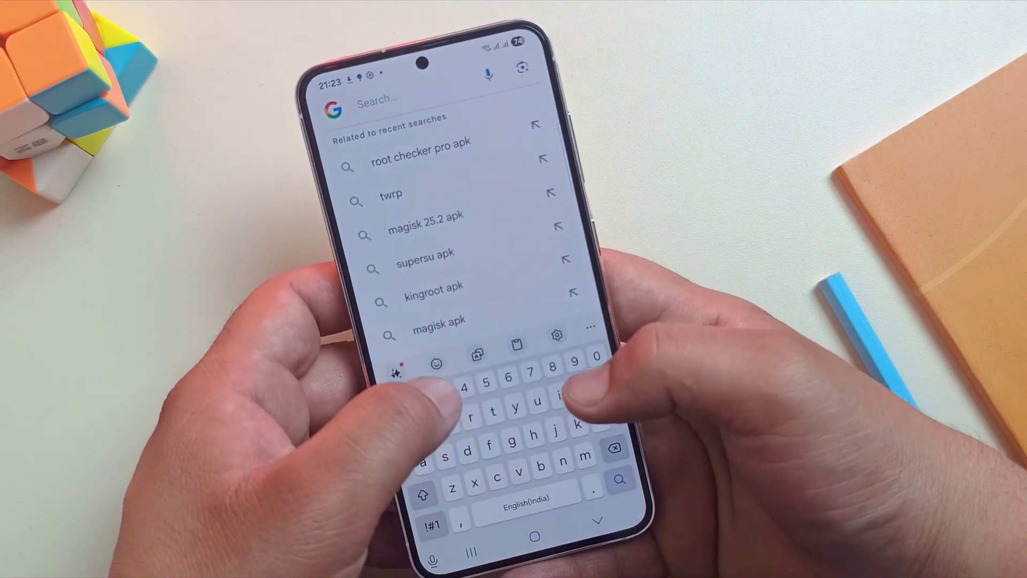
type("root ")
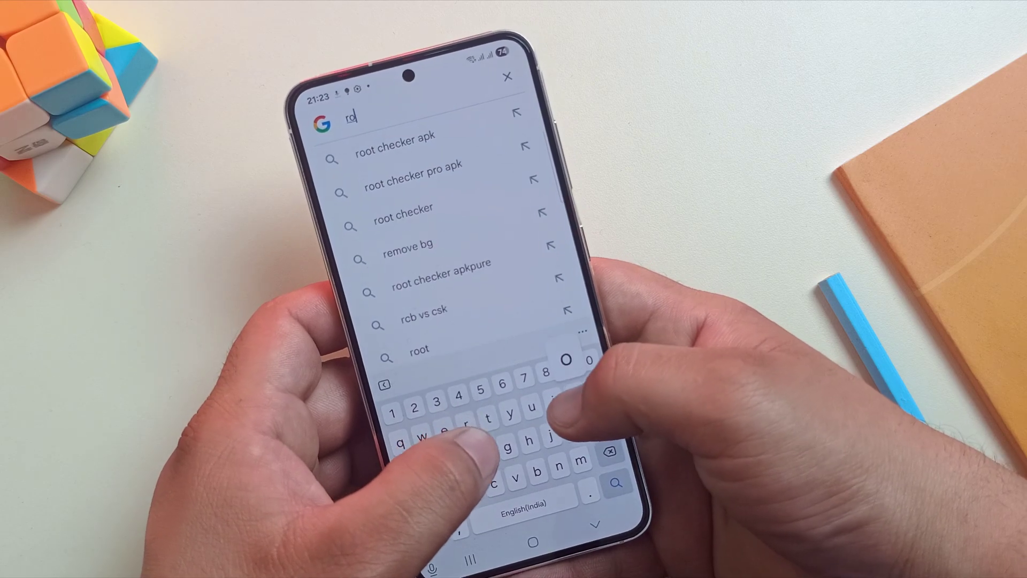
type("ch")
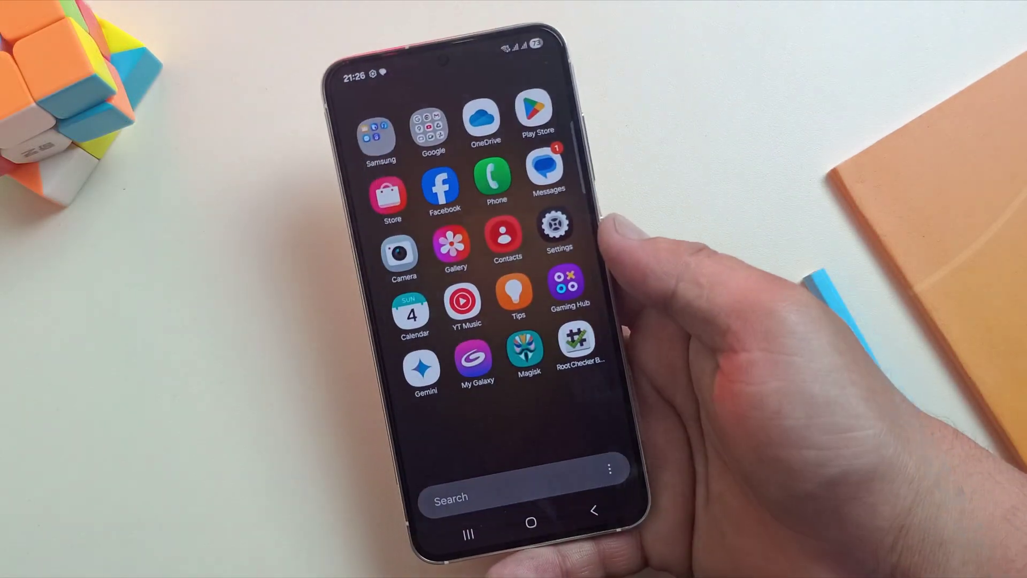
- Verify root in Root Checker Basic, granting superuser access, then switch back to Magisk
left_click(556, 345)
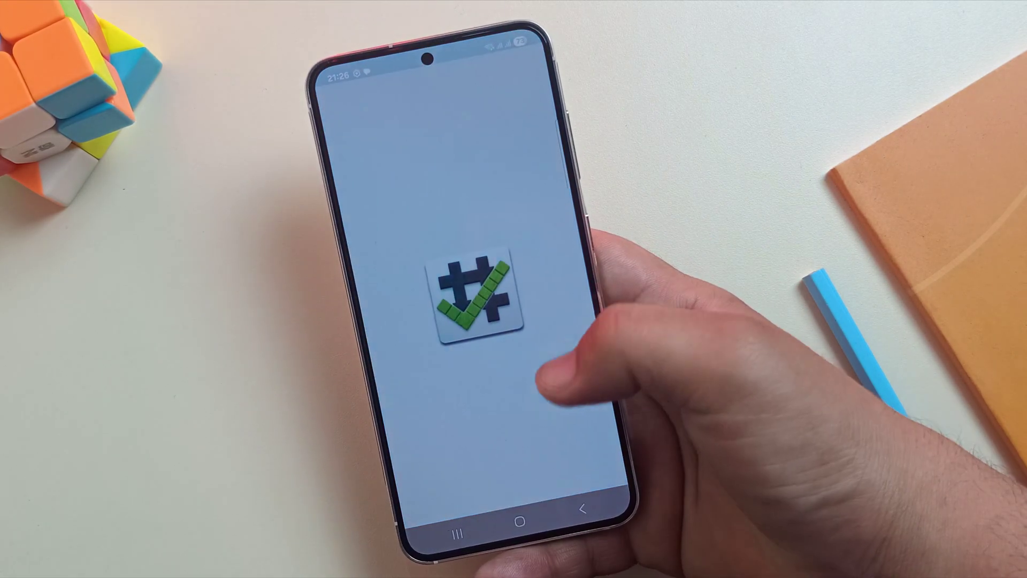
left_click(529, 207)
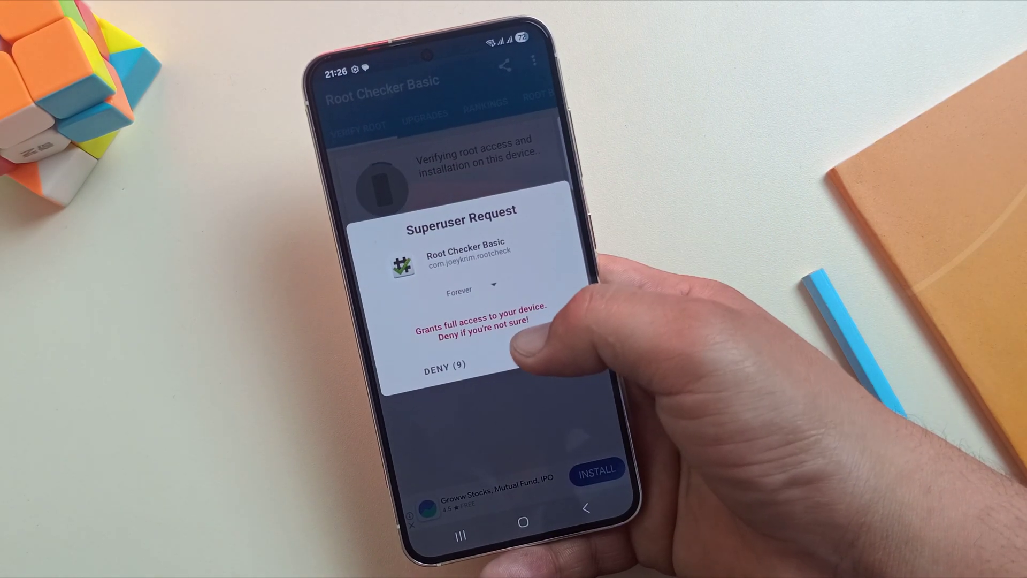
left_click(532, 349)
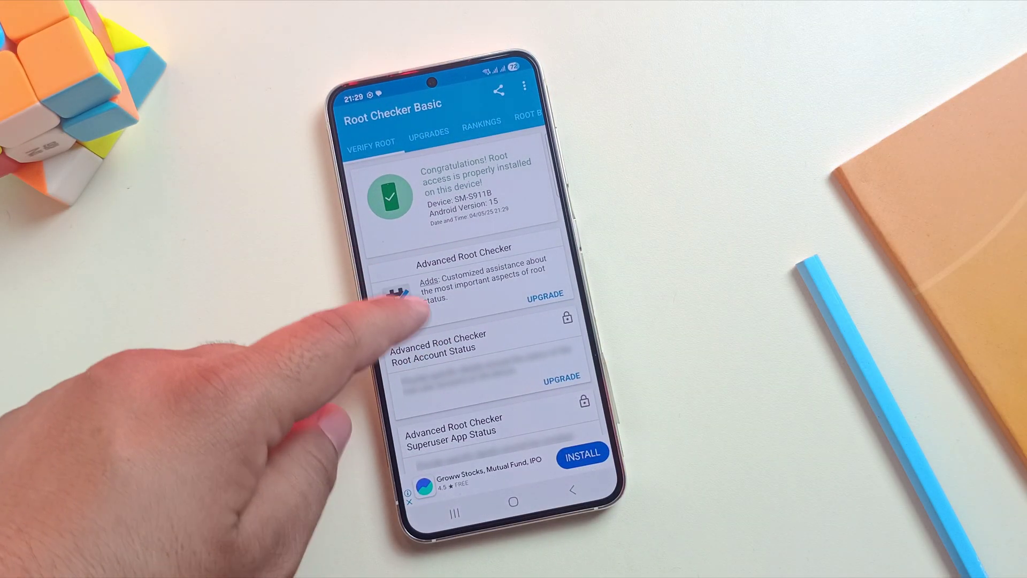
left_click(377, 160)
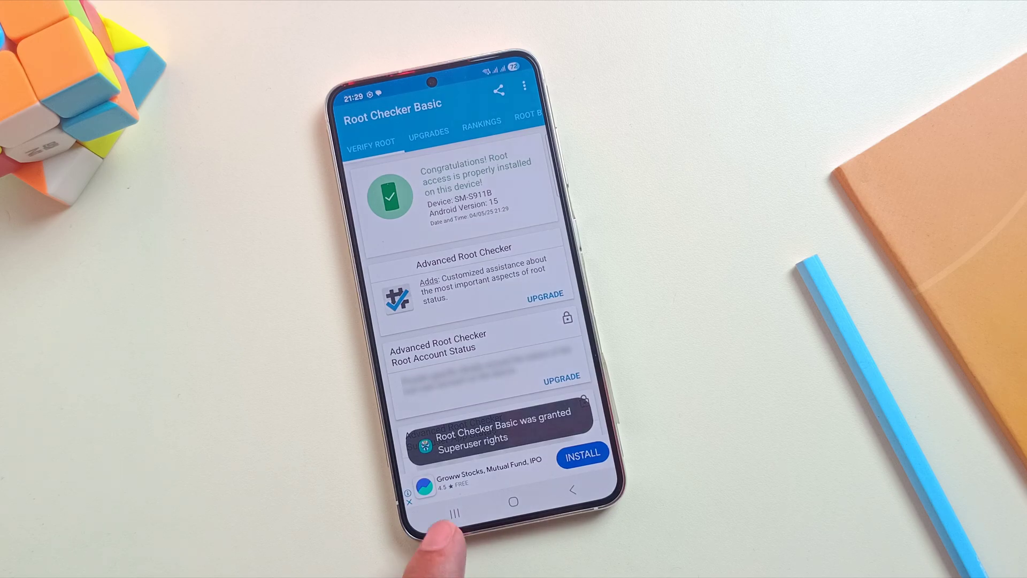
left_click(456, 506)
left_click(471, 241)
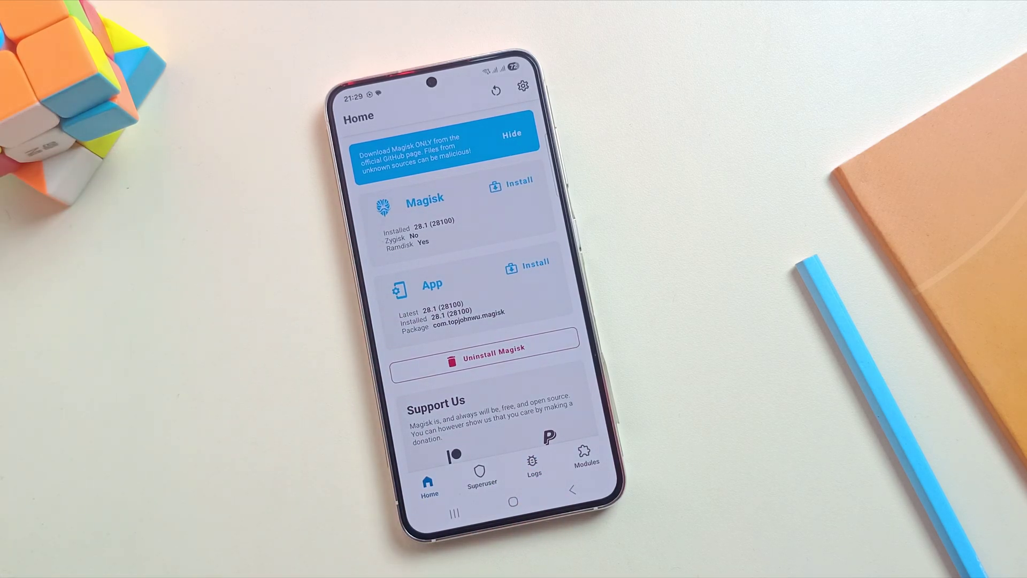
left_click_drag(424, 446, 458, 545)
left_click(479, 471)
left_click(532, 464)
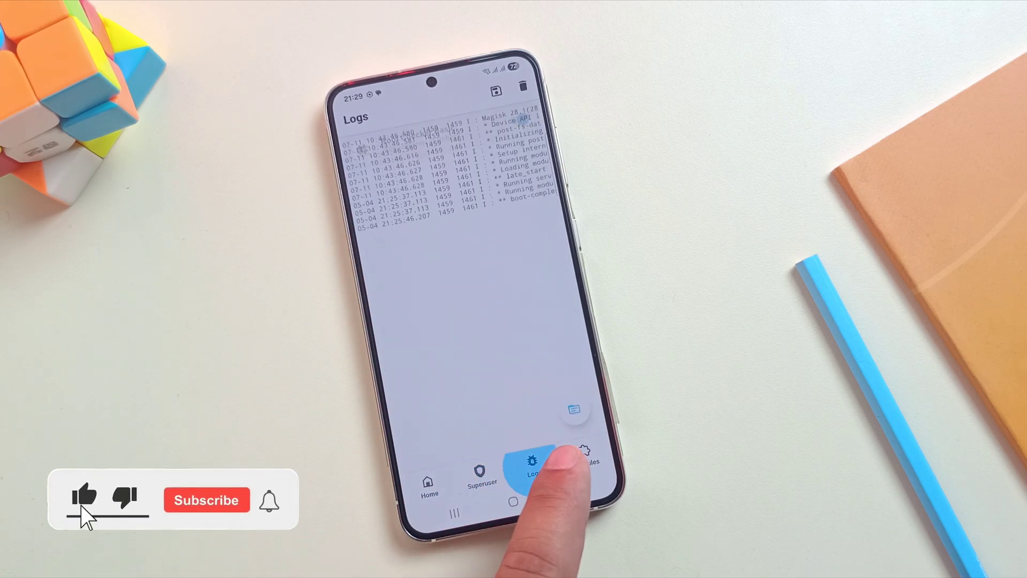
left_click(584, 455)
left_click(427, 483)
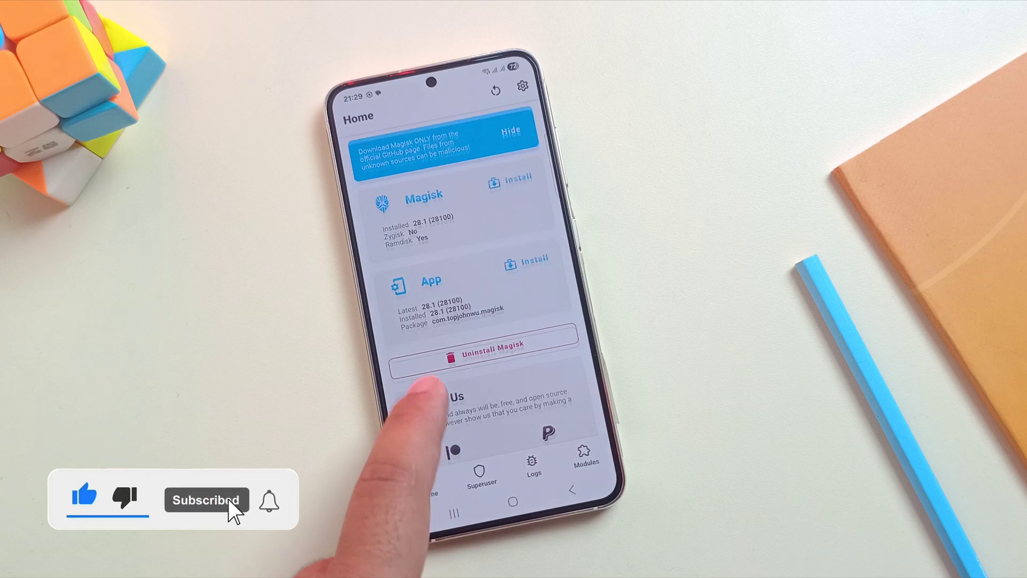
left_click_drag(424, 390, 438, 535)
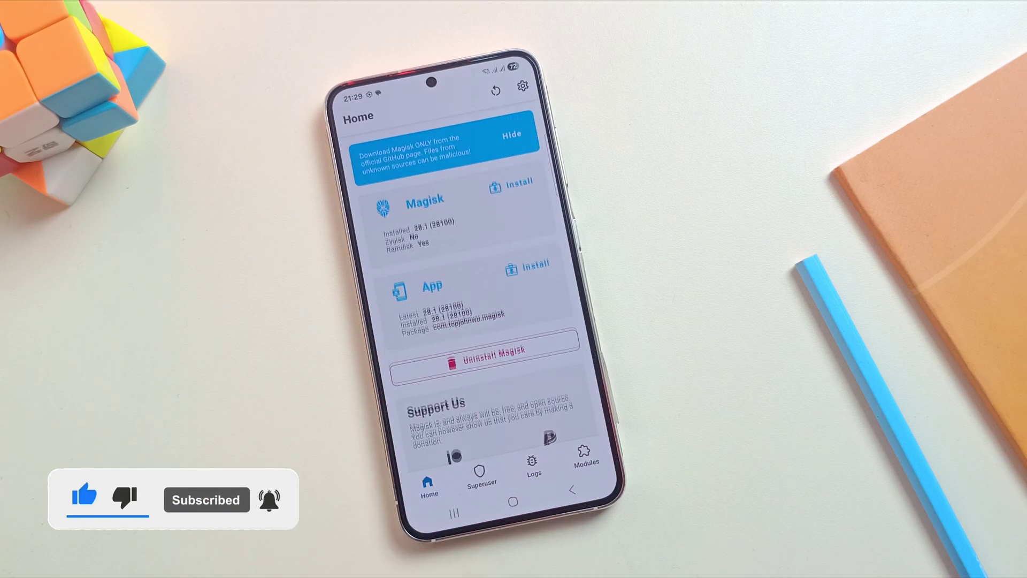